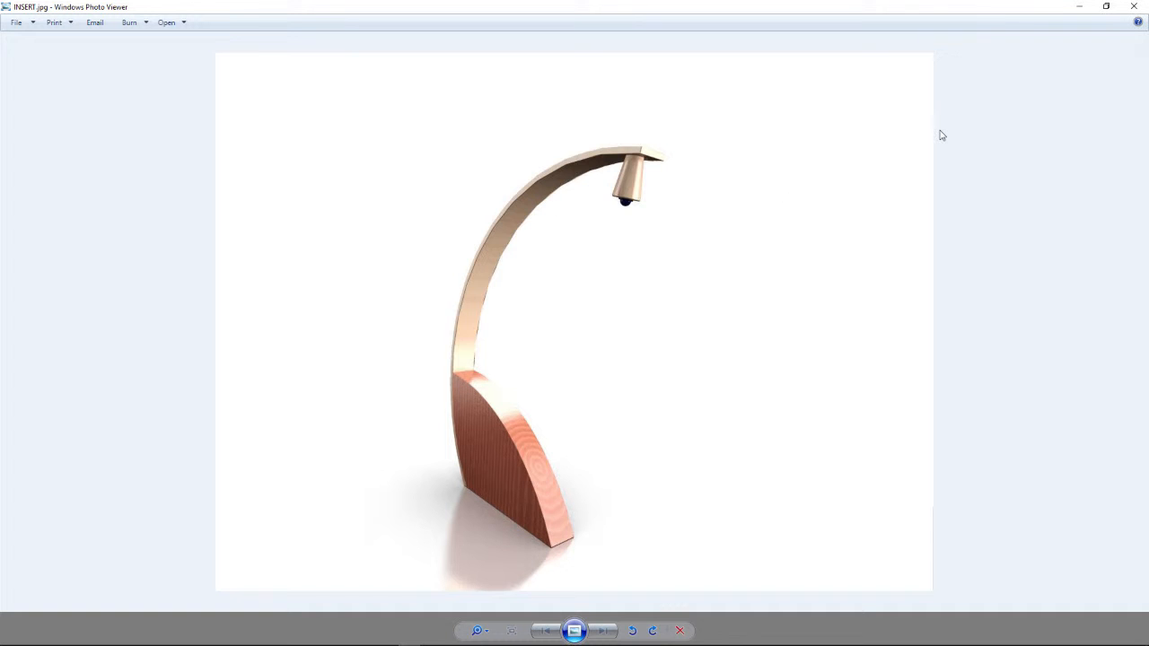
# - Close the INSERT.jpg reference image and create a new solid part named arm from the default template in Creo Parametric
pyautogui.click(1131, 7)
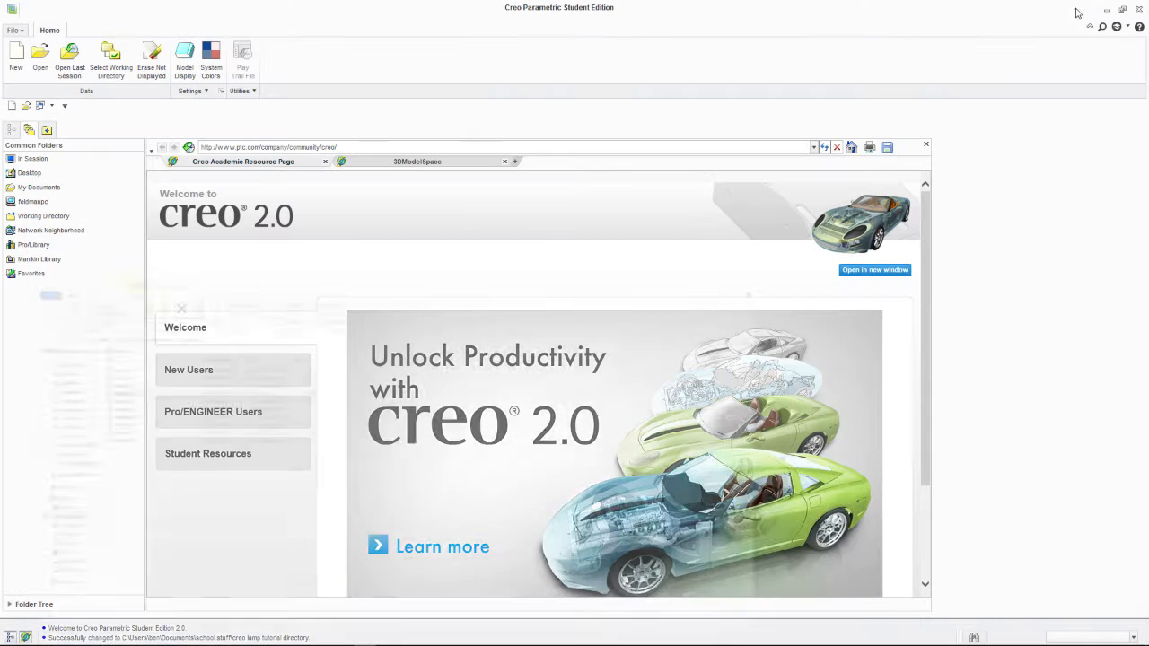
pyautogui.click(1079, 7)
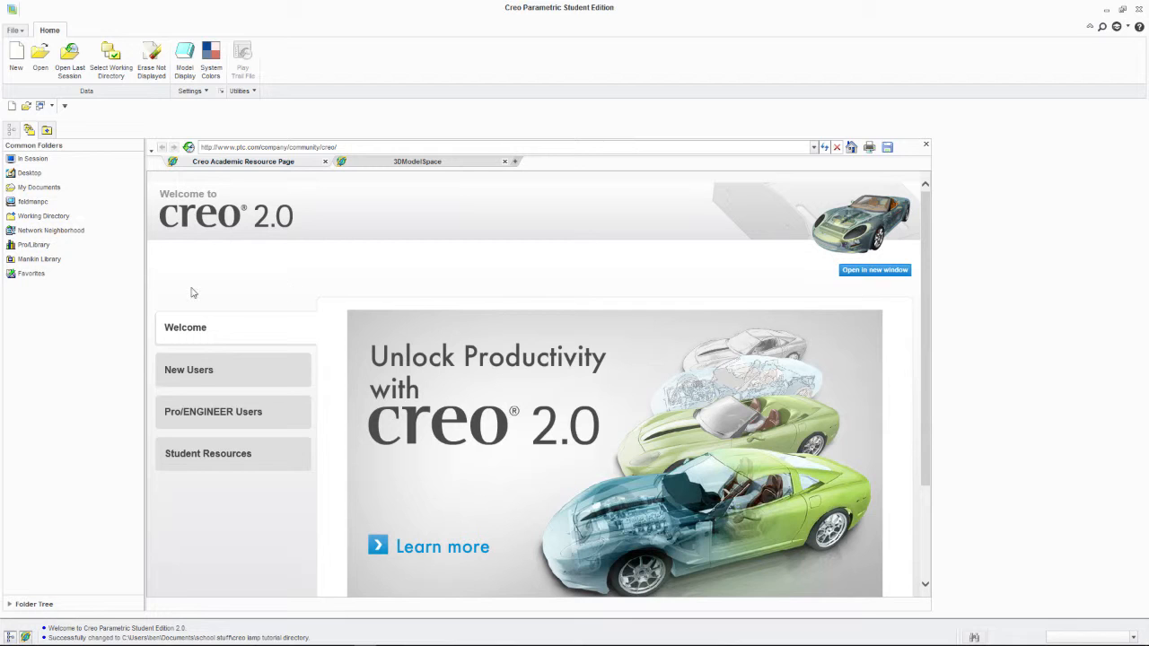
pyautogui.click(16, 58)
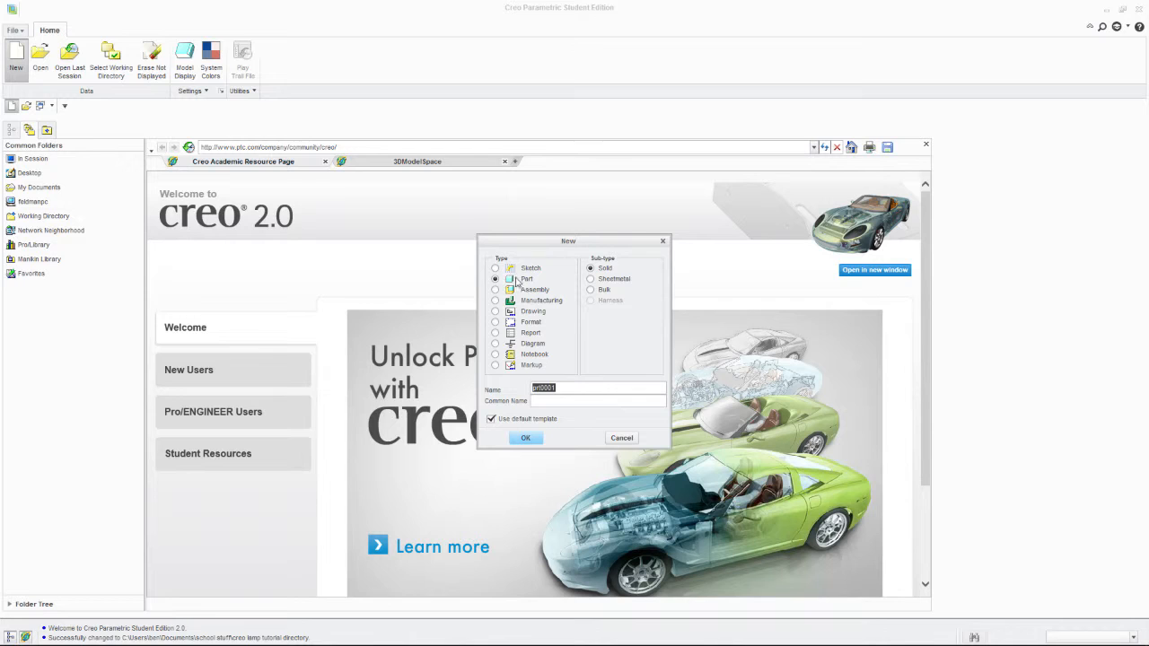
pyautogui.write('arm')
pyautogui.click(529, 443)
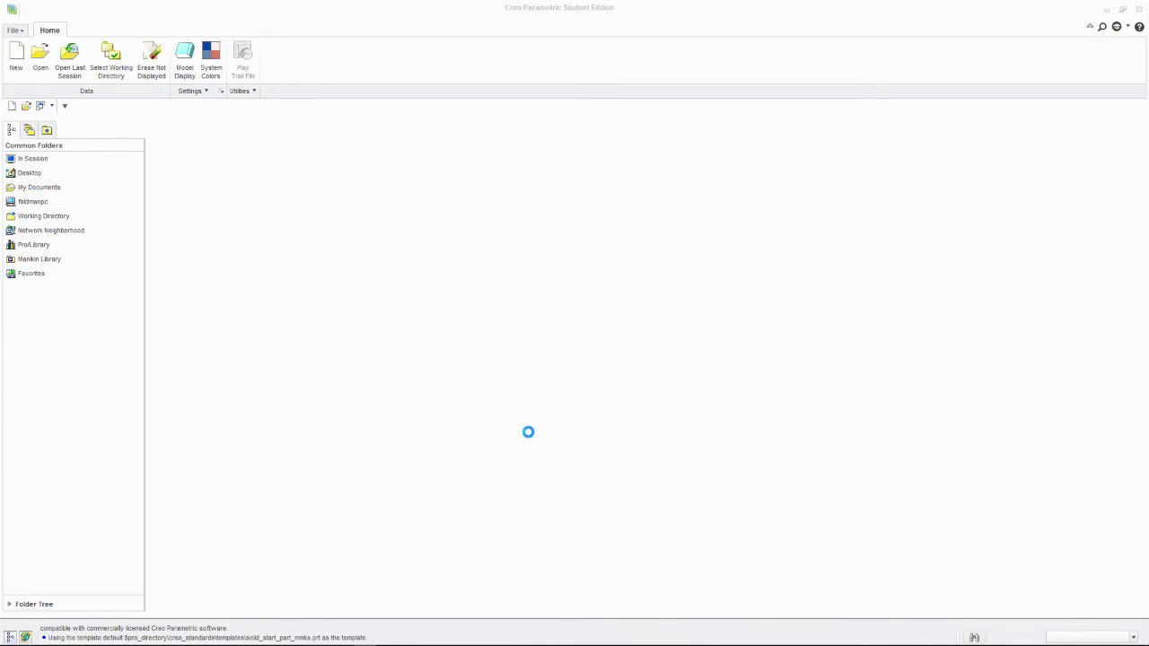
# - Save the new arm part in the creo lamp tutorial folder
pyautogui.click(13, 30)
pyautogui.click(35, 98)
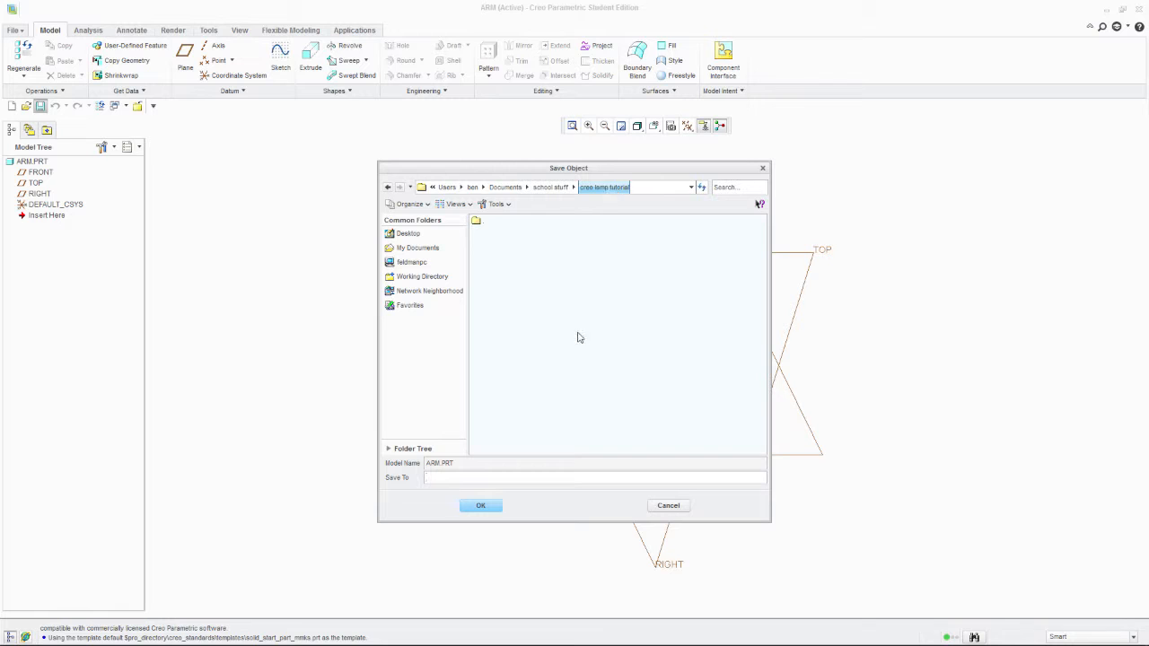
pyautogui.click(482, 507)
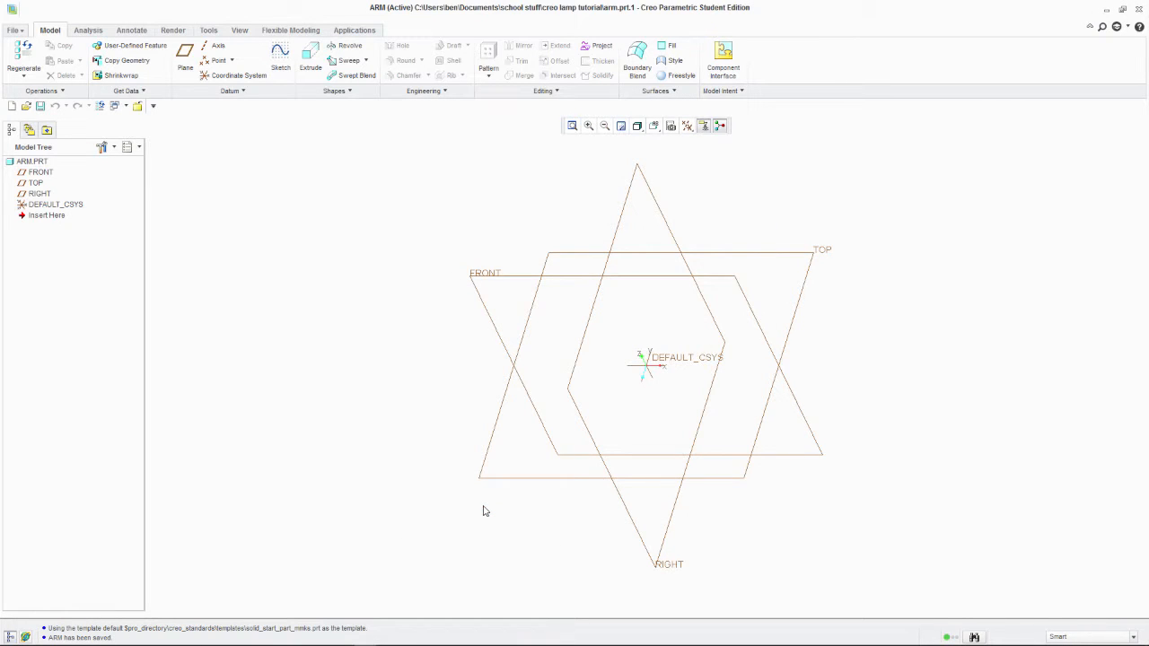
# - Start an Extrude feature with its sketch on the FRONT datum plane, viewed parallel to the screen
pyautogui.click(310, 63)
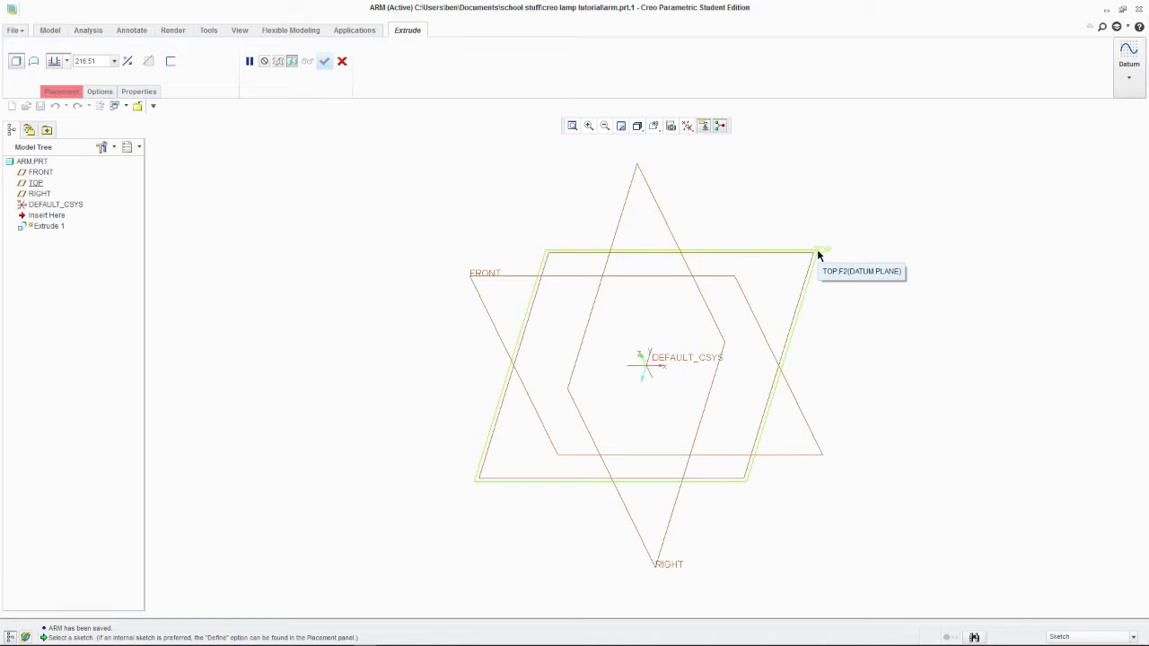
pyautogui.click(502, 274)
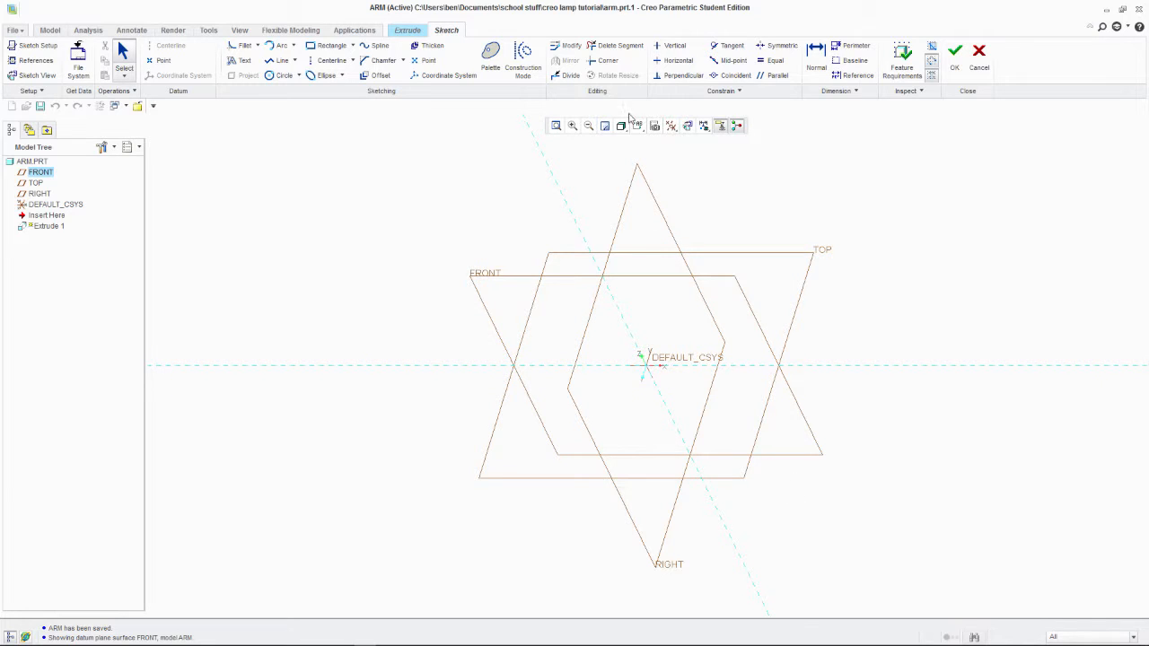
pyautogui.click(688, 126)
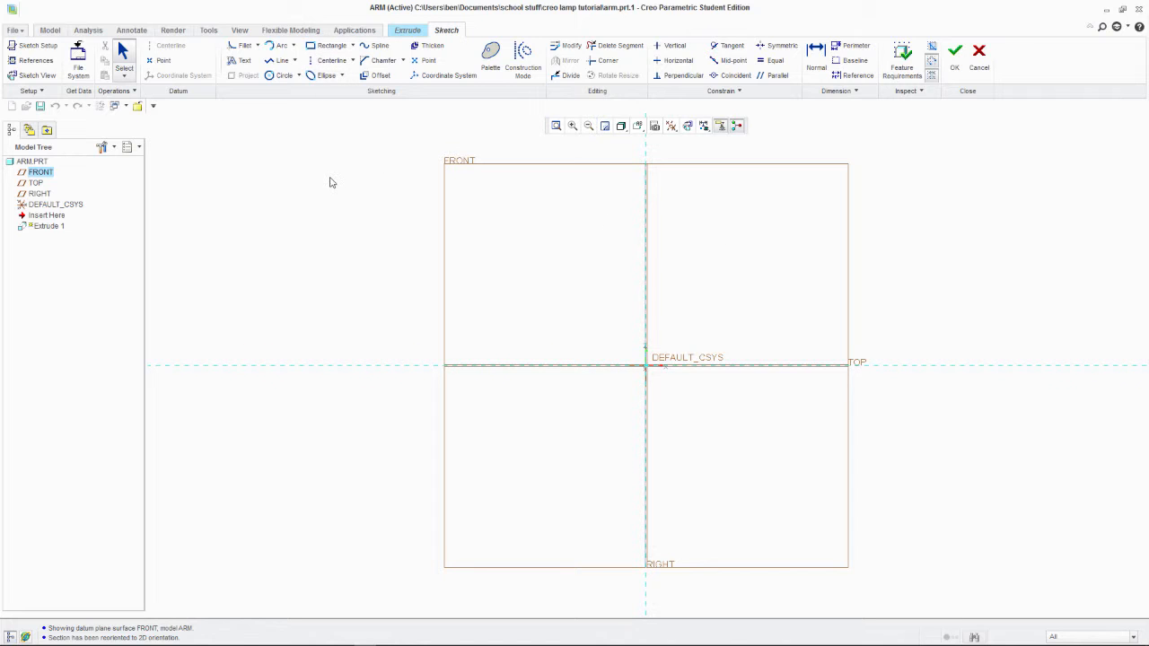
# - Sketch a rectangle about 240 mm wide and 280 mm high with its base on the horizontal reference, spanning the vertical reference
pyautogui.click(329, 45)
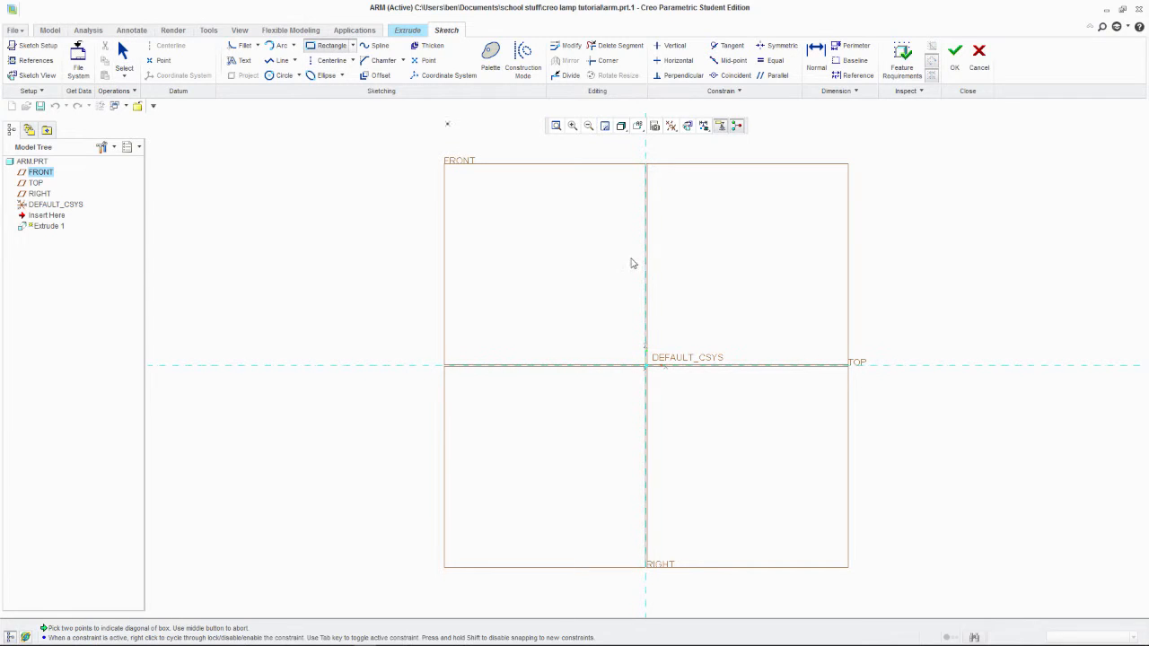
pyautogui.click(743, 365)
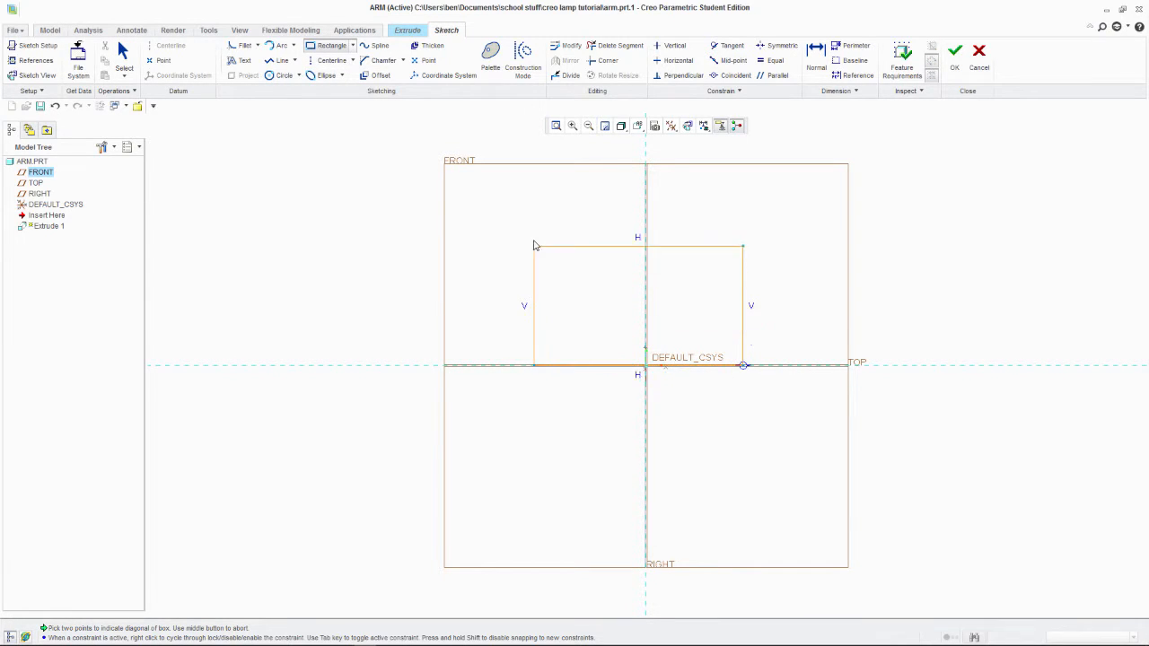
pyautogui.click(551, 143)
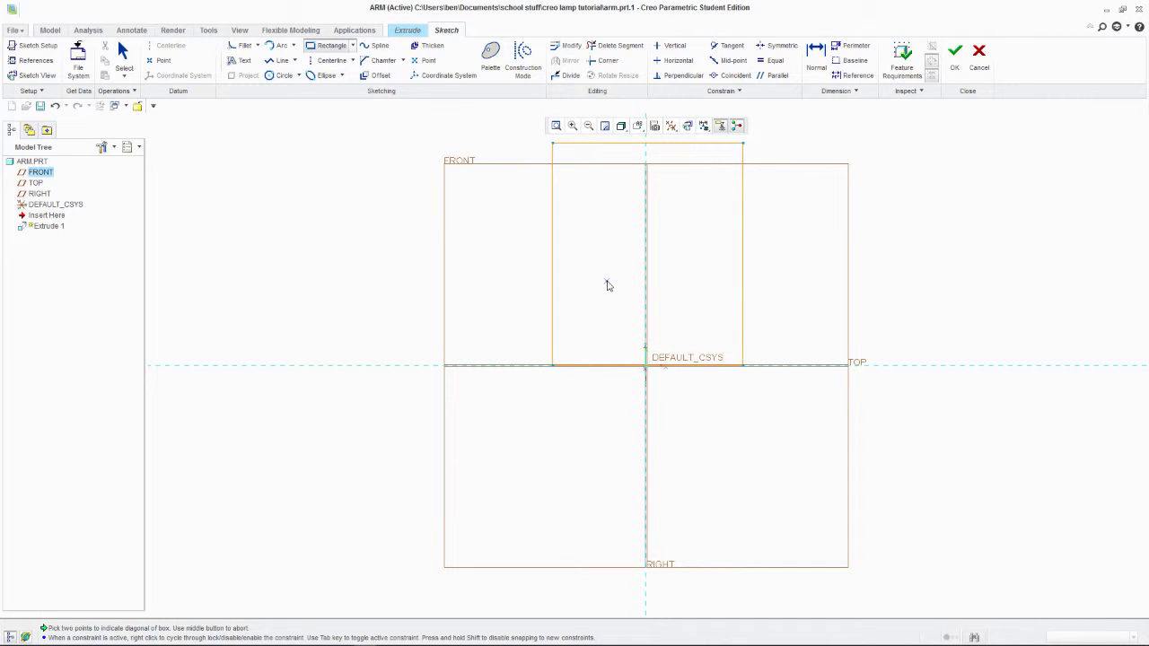
pyautogui.moveTo(607, 286); pyautogui.dragTo(619, 307, button='middle')
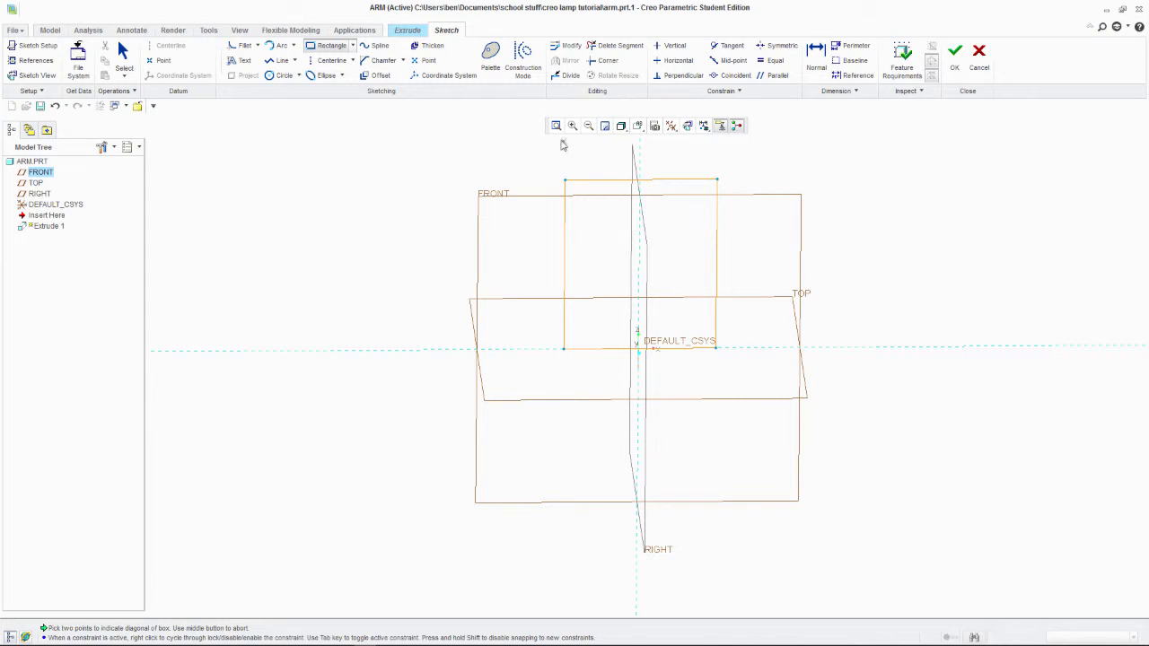
pyautogui.click(687, 126)
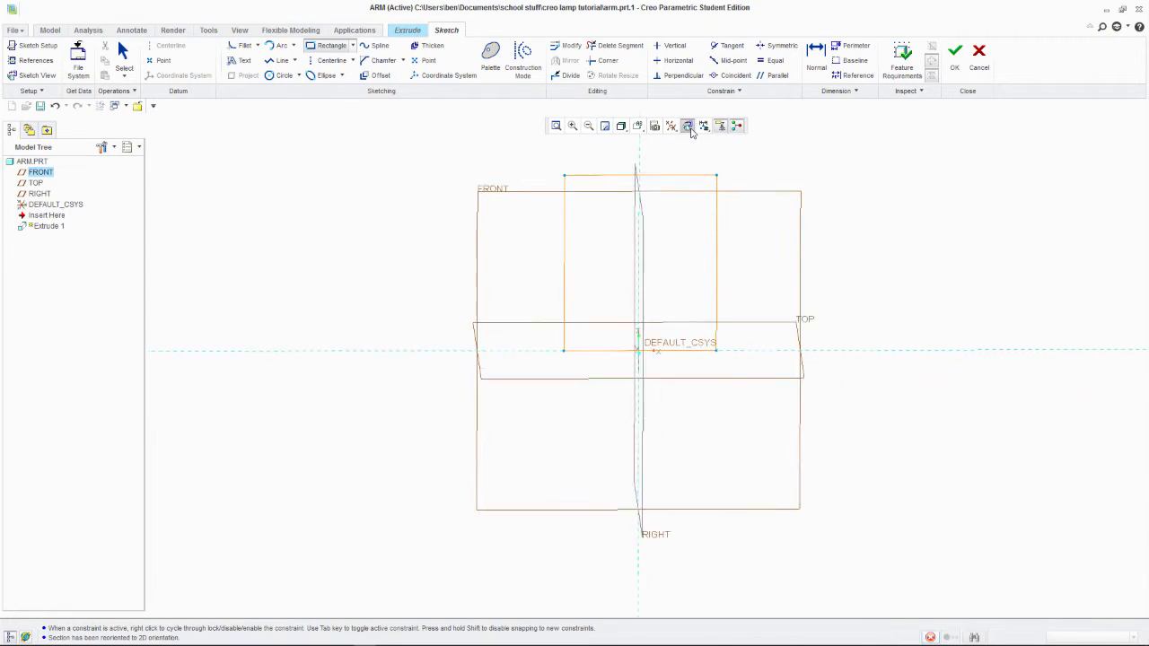
pyautogui.middleClick(703, 280)
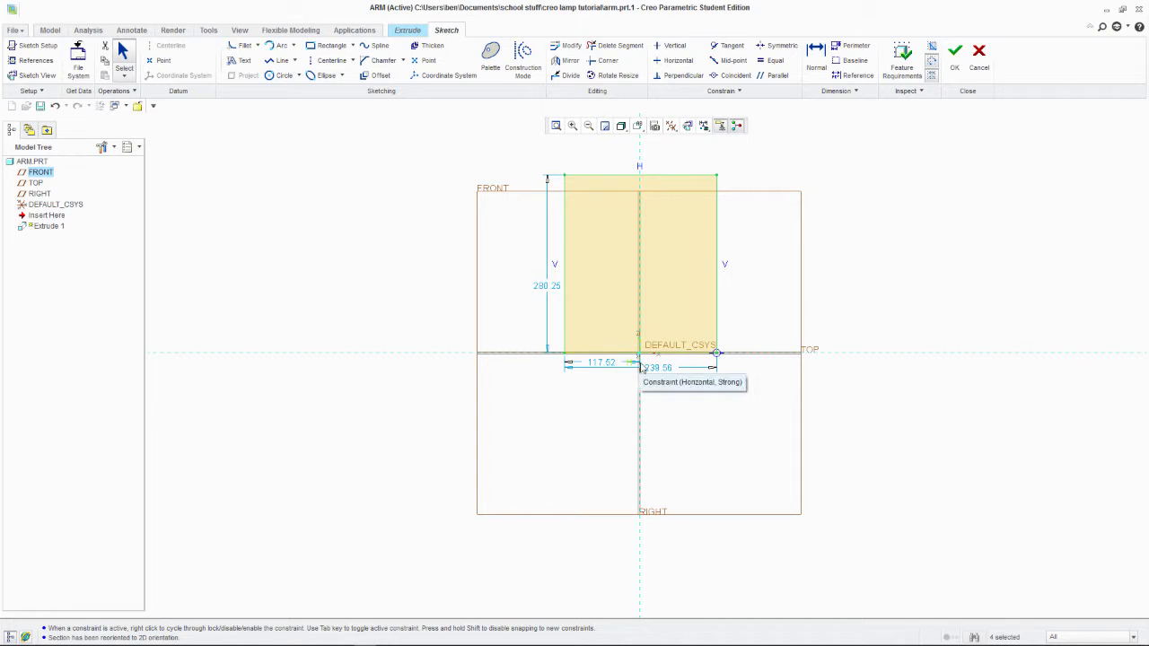
# - Set the rectangle's width to 200 mm and its height to 300 mm
pyautogui.doubleClick(660, 373)
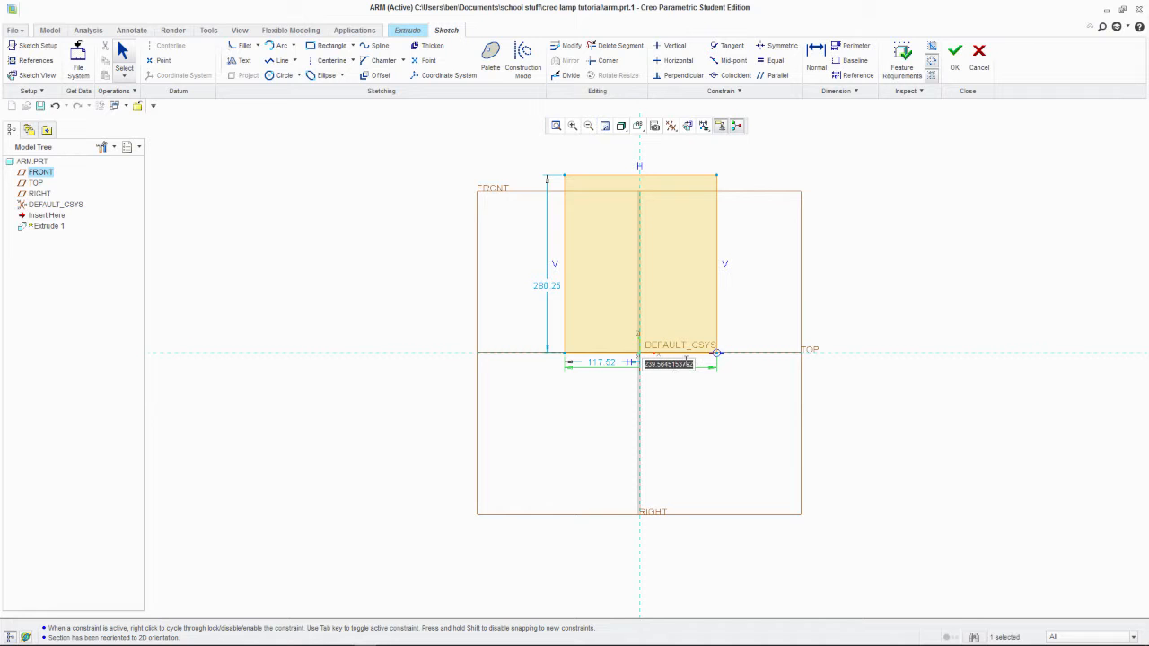
pyautogui.write('25')
pyautogui.write('00')
pyautogui.press('Return')
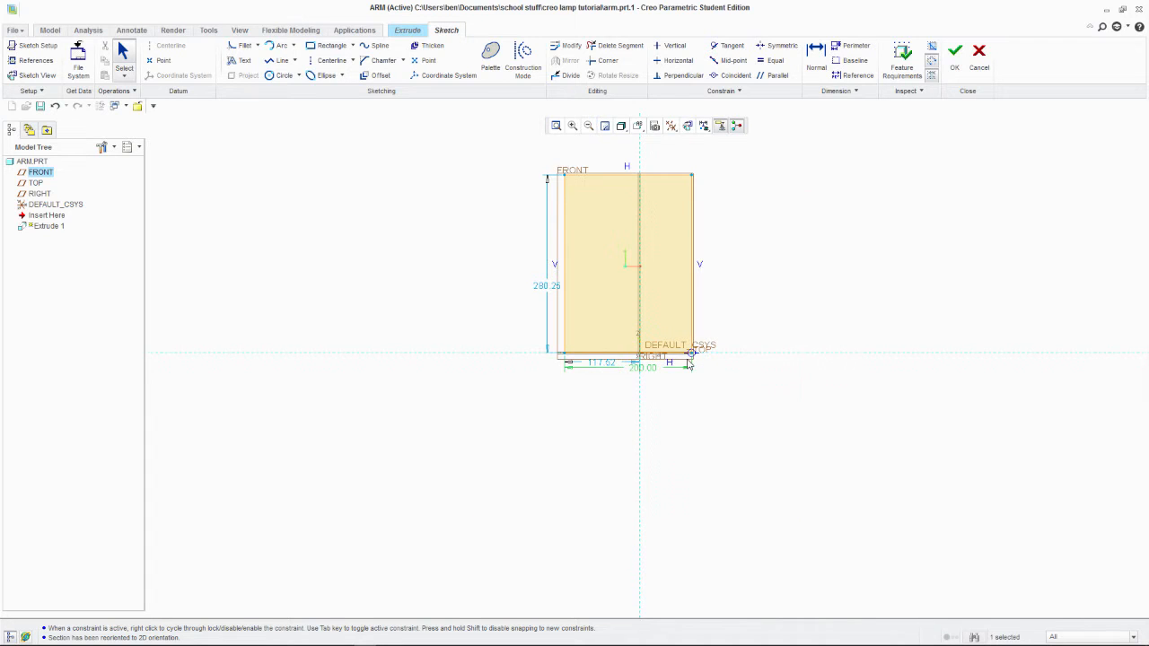
pyautogui.doubleClick(547, 285)
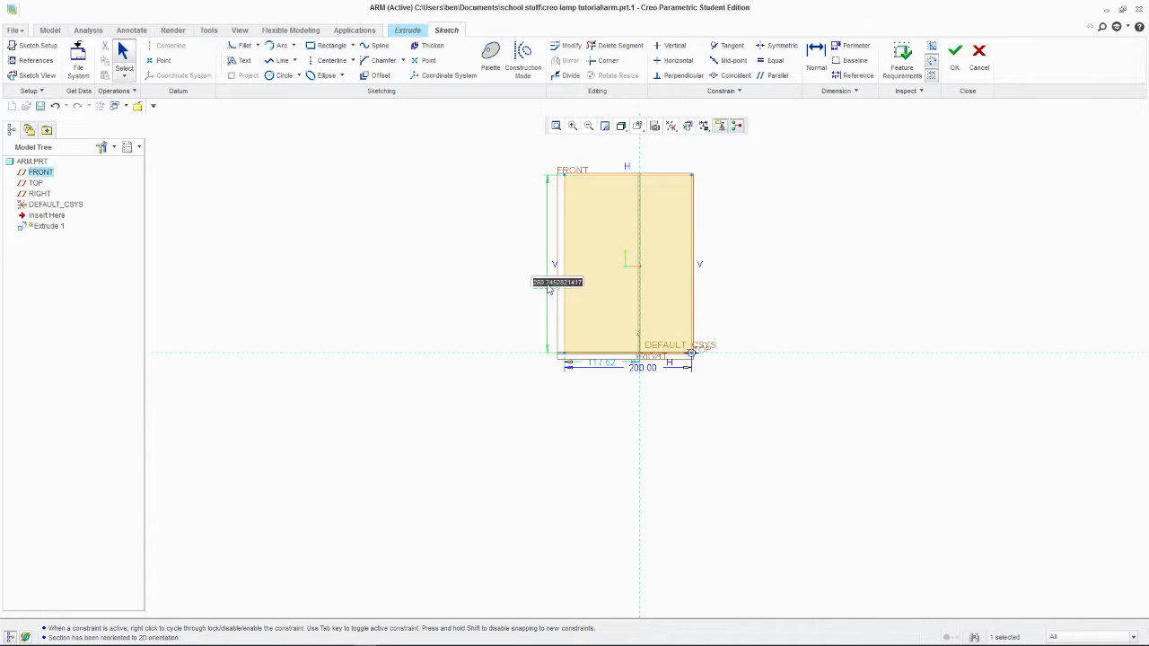
pyautogui.write('300')
pyautogui.press('Return')
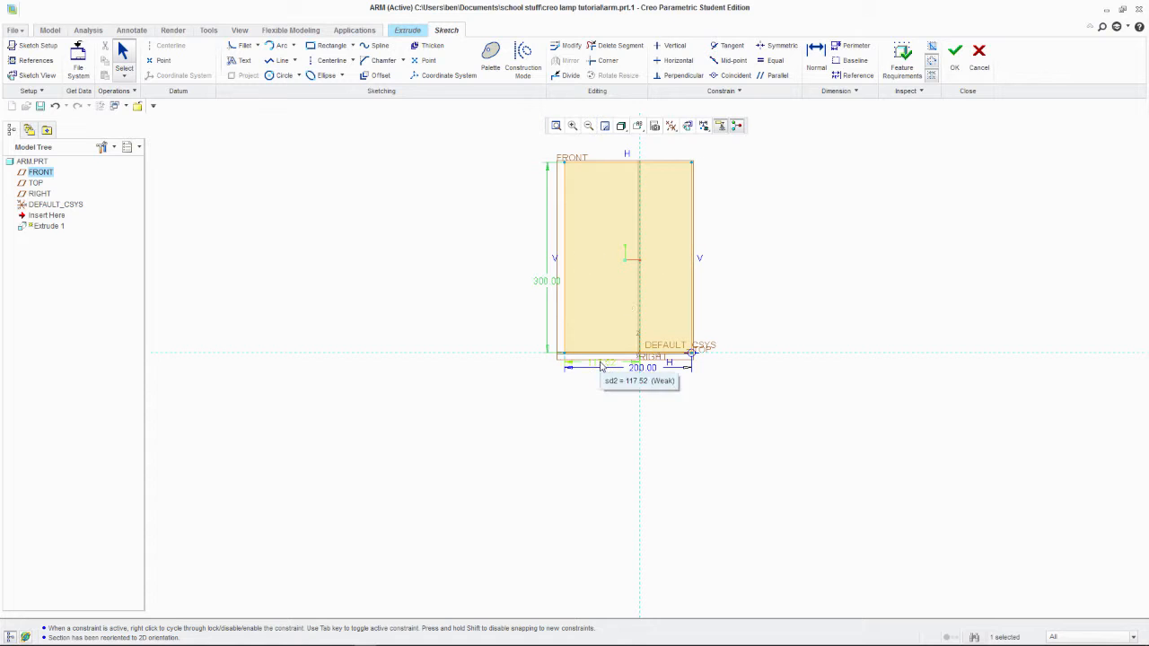
# - Set the distance from the rectangle's left edge to the vertical reference to 100 mm
pyautogui.write('1')
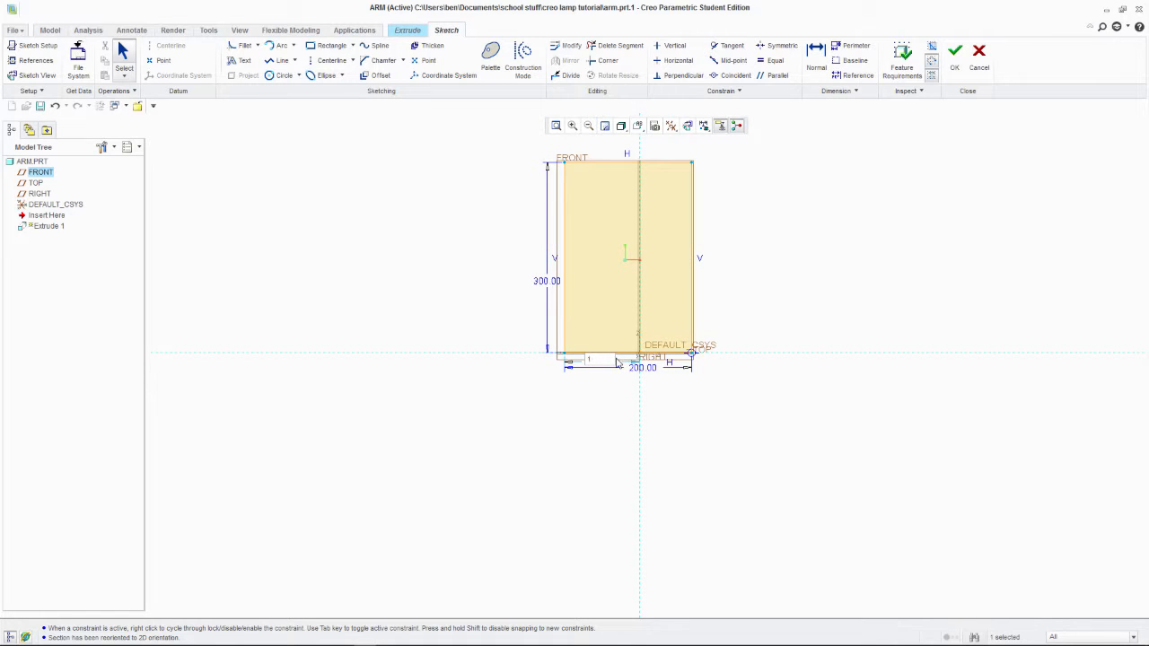
pyautogui.write('00')
pyautogui.press('Return')
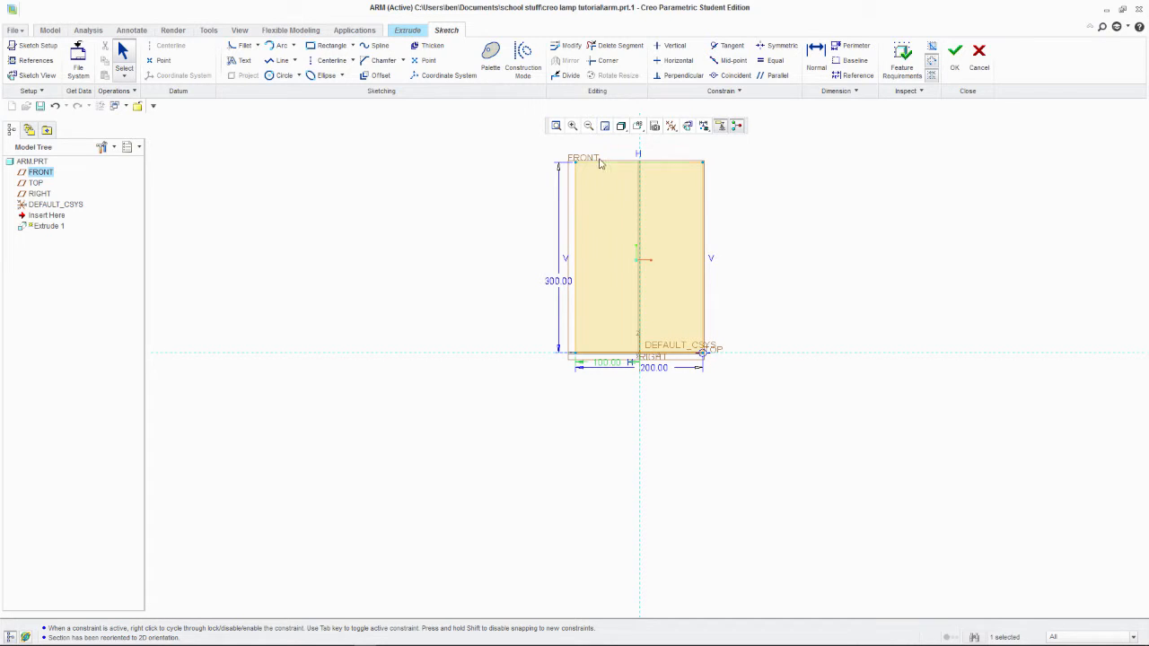
pyautogui.click(556, 127)
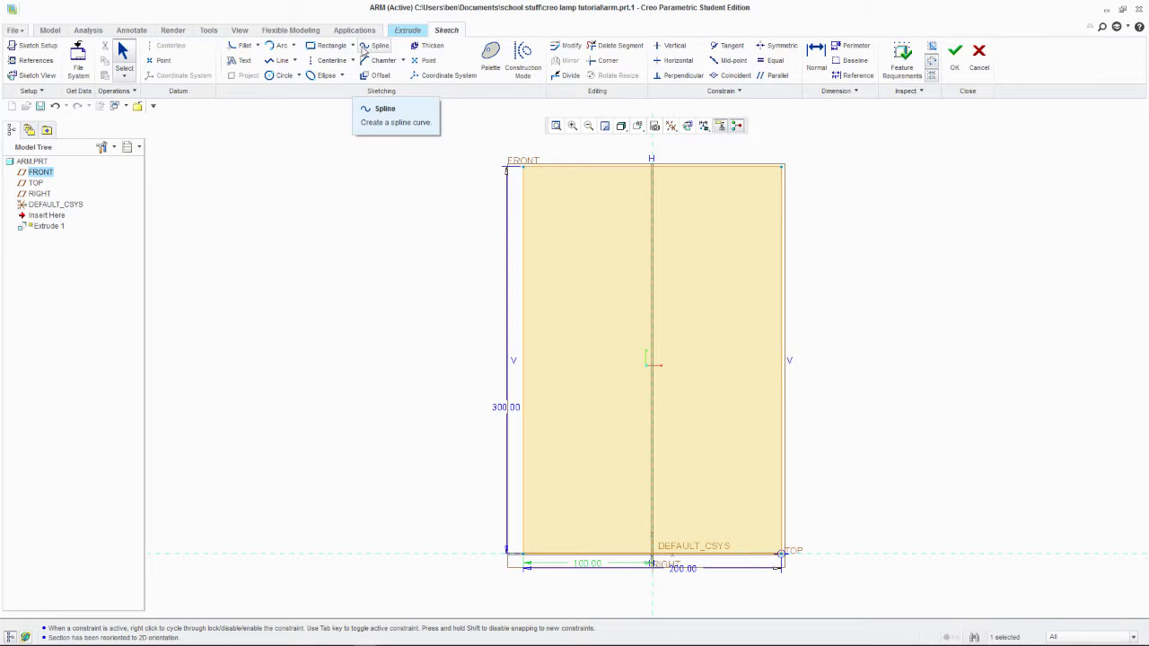
# - Sketch a trial S-shaped spline from the rectangle's lower-left corner to just above its upper edge, and undo it
pyautogui.click(381, 52)
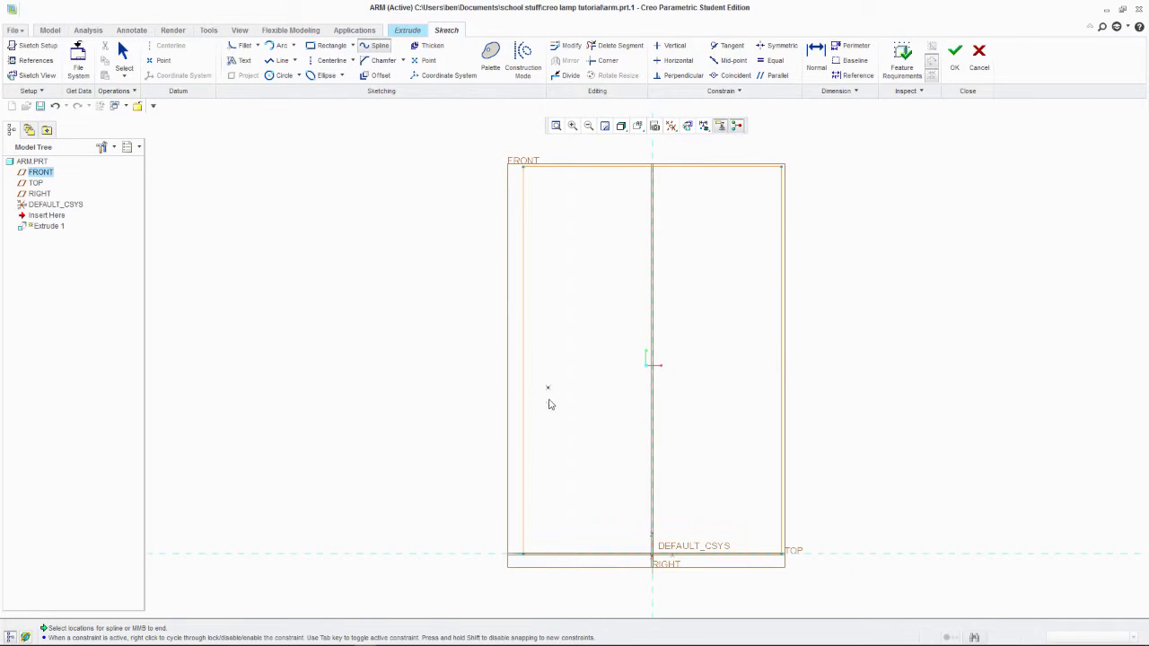
pyautogui.click(524, 554)
pyautogui.click(549, 456)
pyautogui.click(617, 387)
pyautogui.click(674, 360)
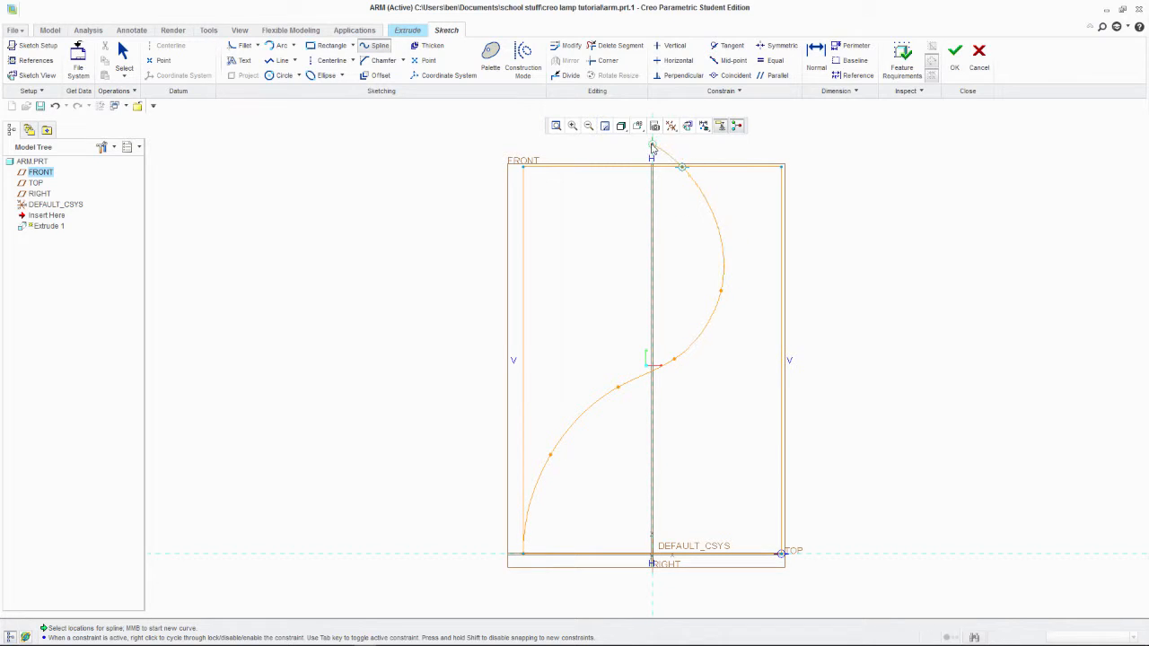
pyautogui.click(674, 157)
pyautogui.middleClick(673, 158)
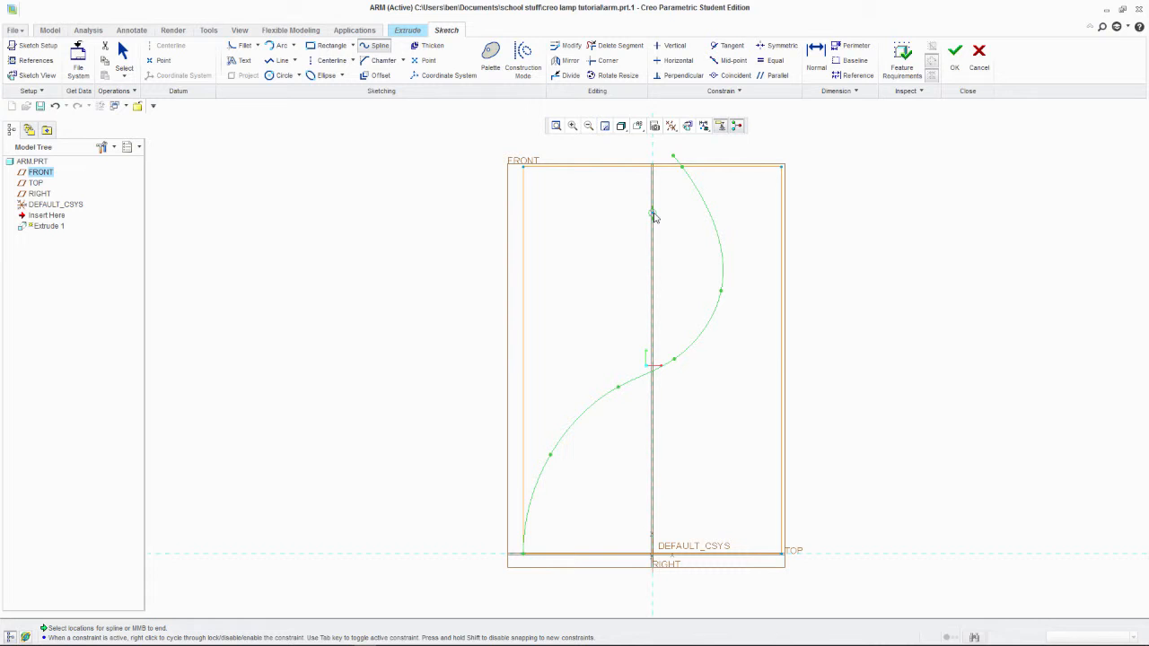
pyautogui.hotkey('ctrl', 'z')
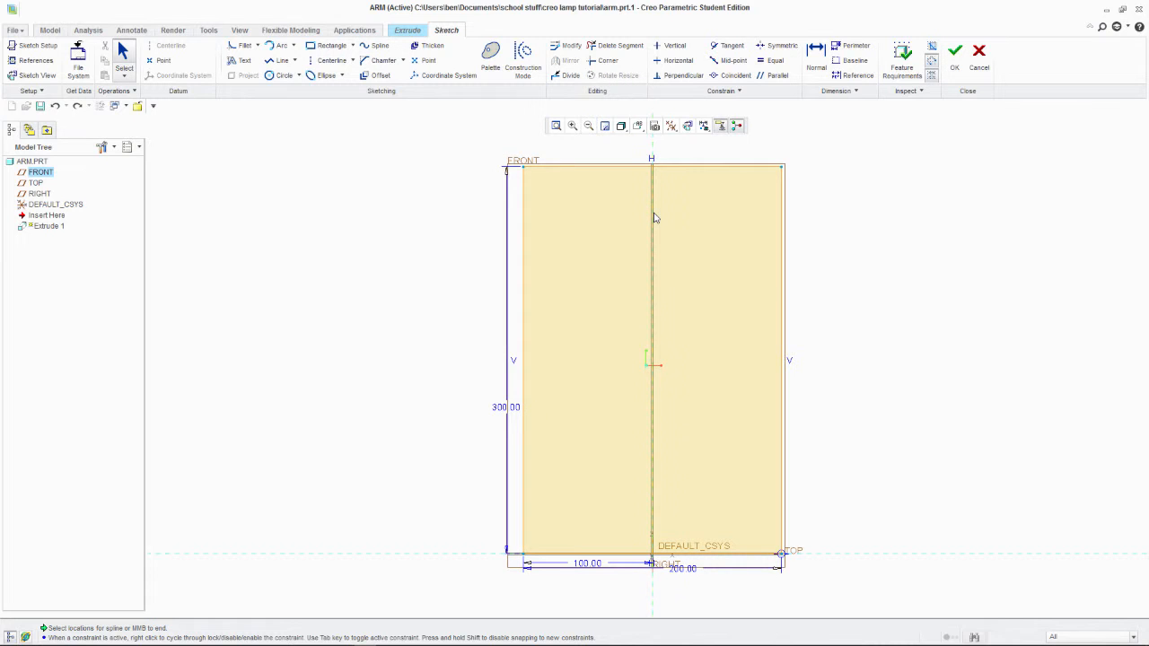
pyautogui.click(281, 45)
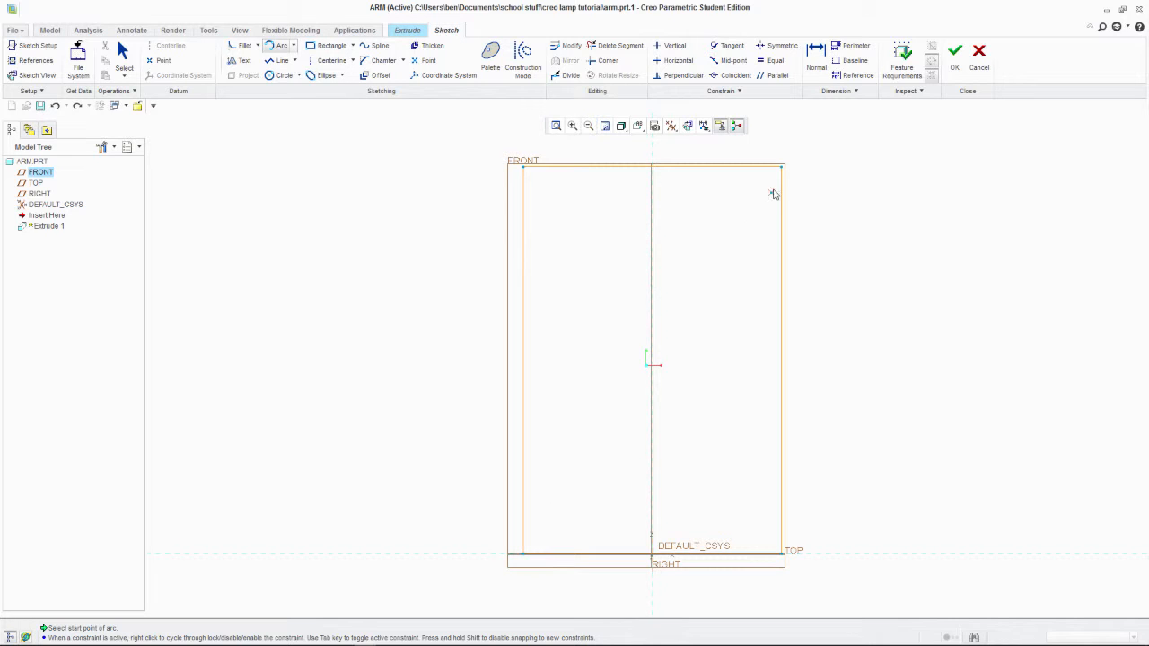
pyautogui.click(781, 166)
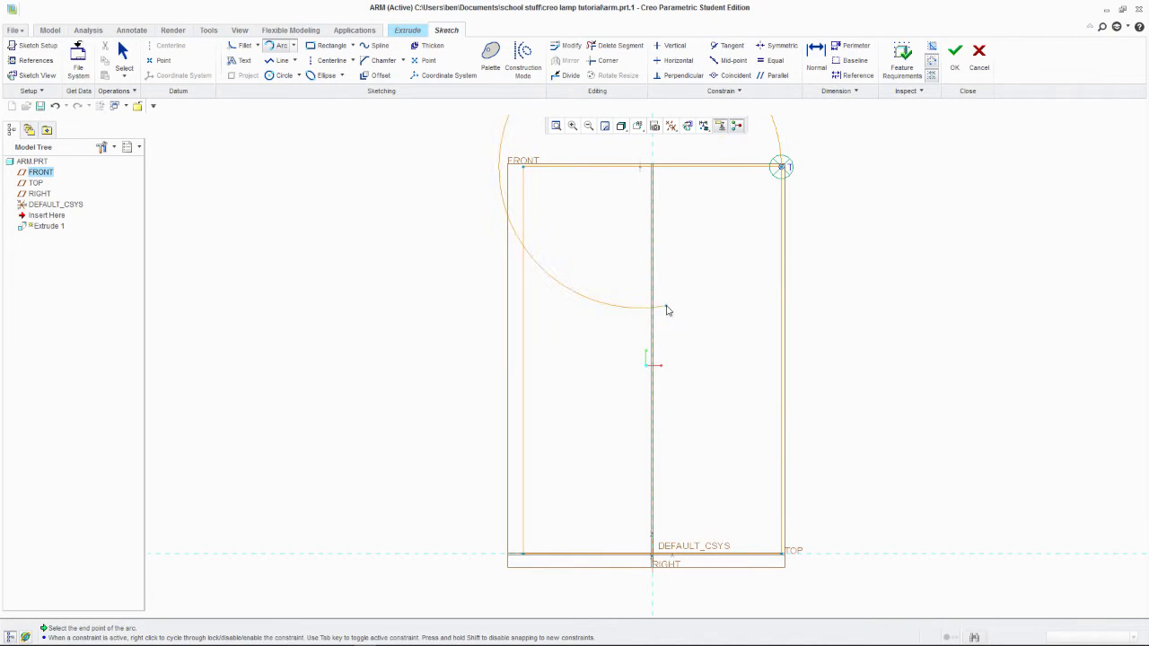
pyautogui.middleClick(557, 428)
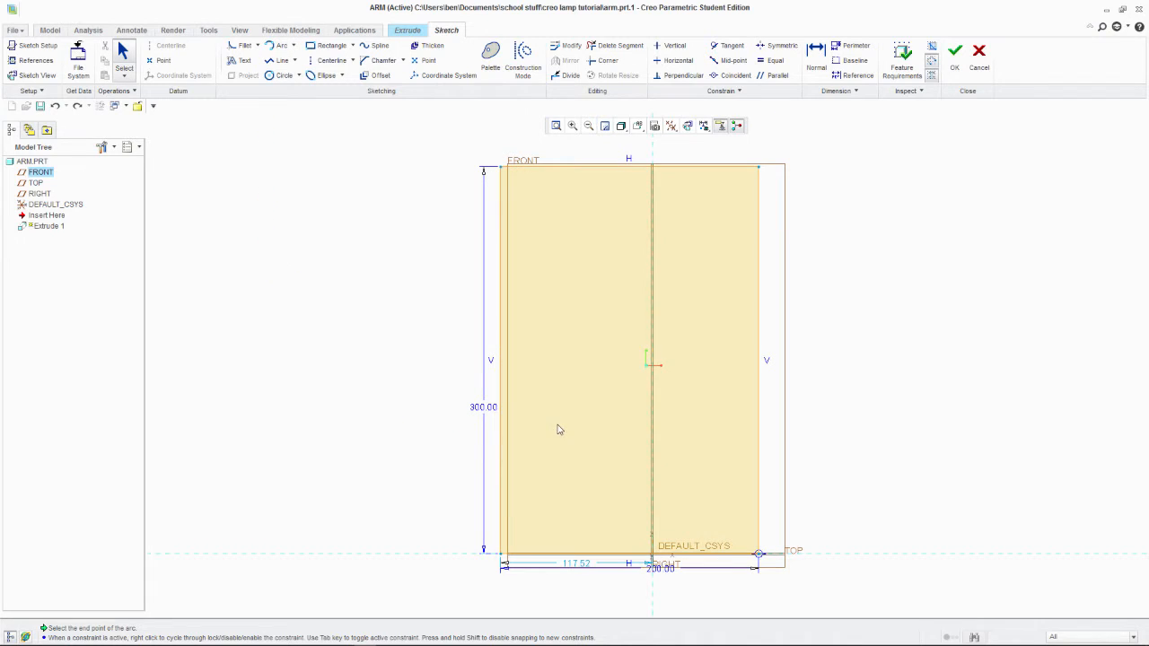
# - Center the rectangle on the vertical reference again by setting its left-edge distance back to 100 mm
pyautogui.doubleClick(570, 563)
pyautogui.write('100')
pyautogui.press('Return')
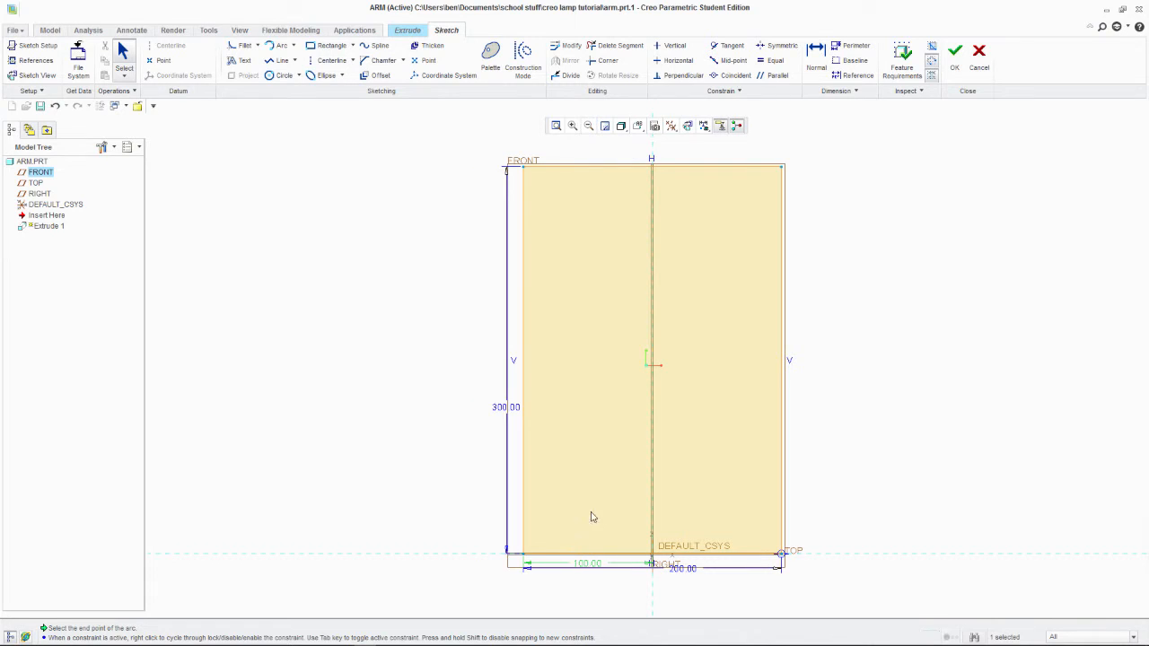
# - Try a three-point arc from the rectangle's lower-left corner to its upper-right corner, bowing out past the left edge
pyautogui.click(525, 554)
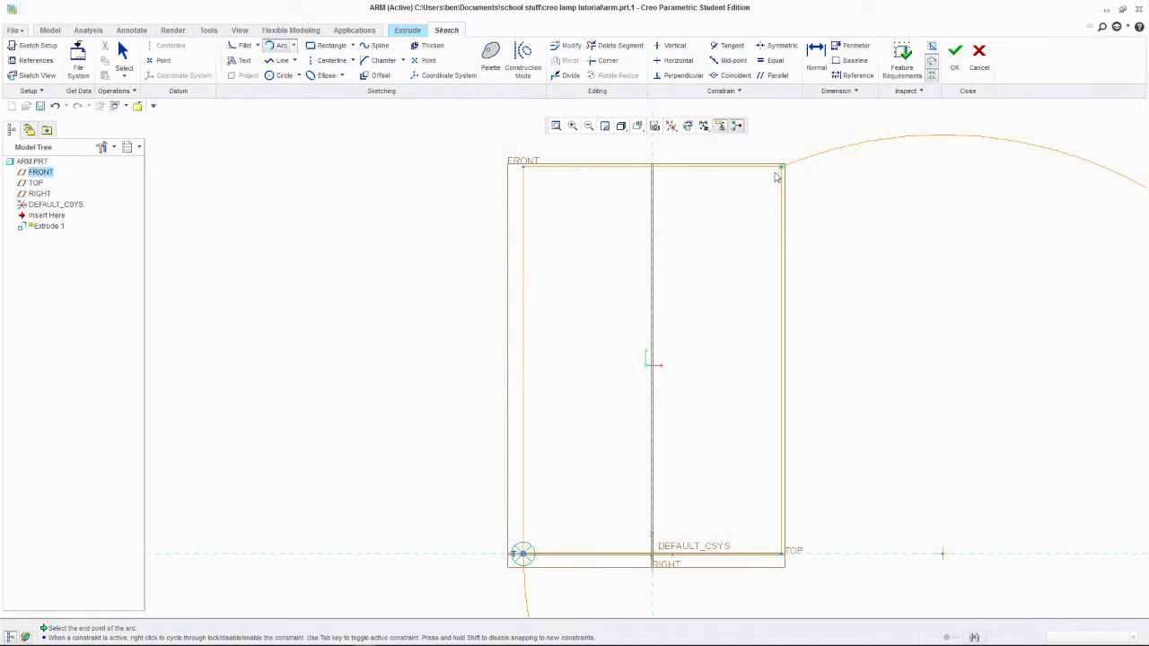
pyautogui.middleClick(755, 184)
pyautogui.click(526, 555)
pyautogui.click(780, 168)
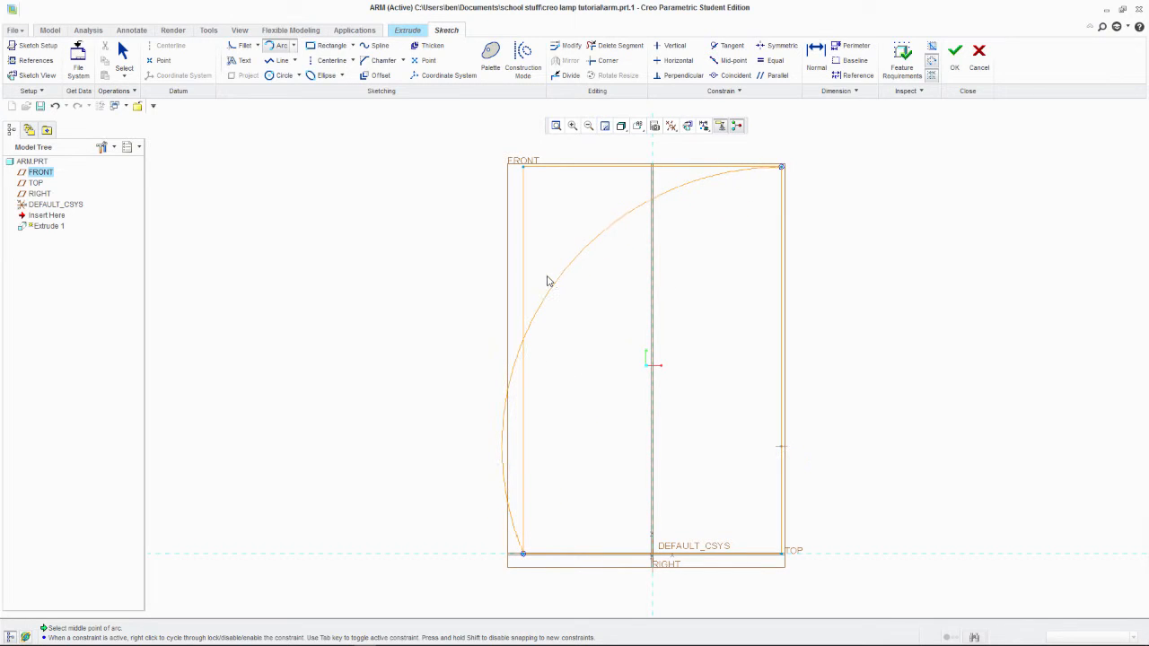
pyautogui.click(547, 281)
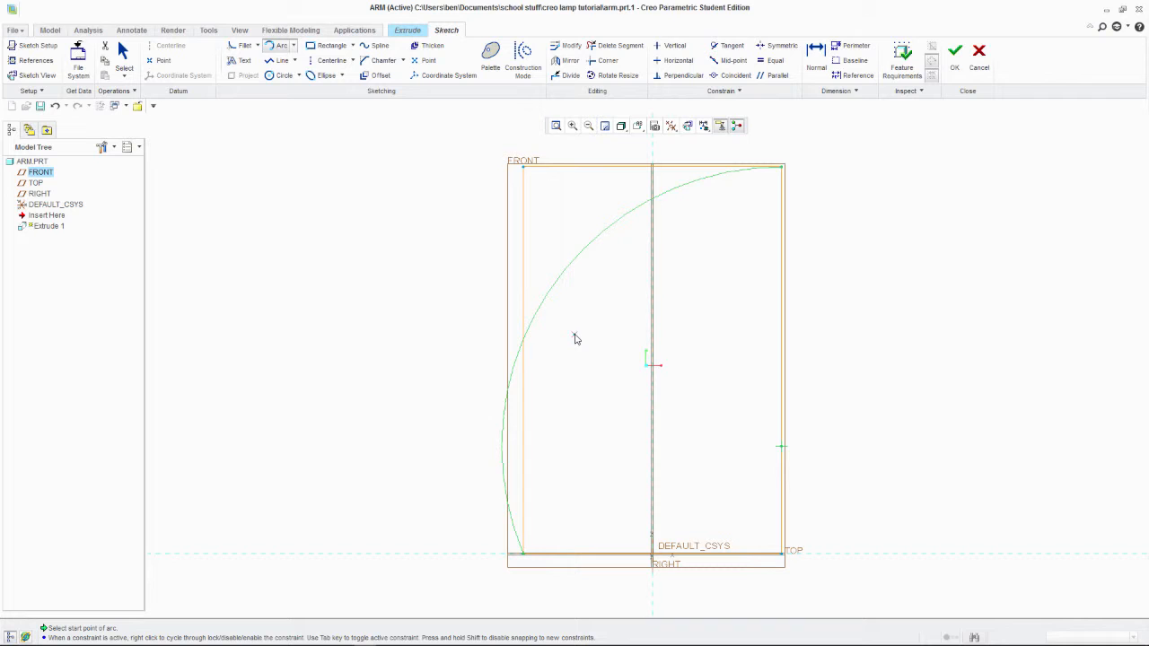
pyautogui.middleClick(589, 380)
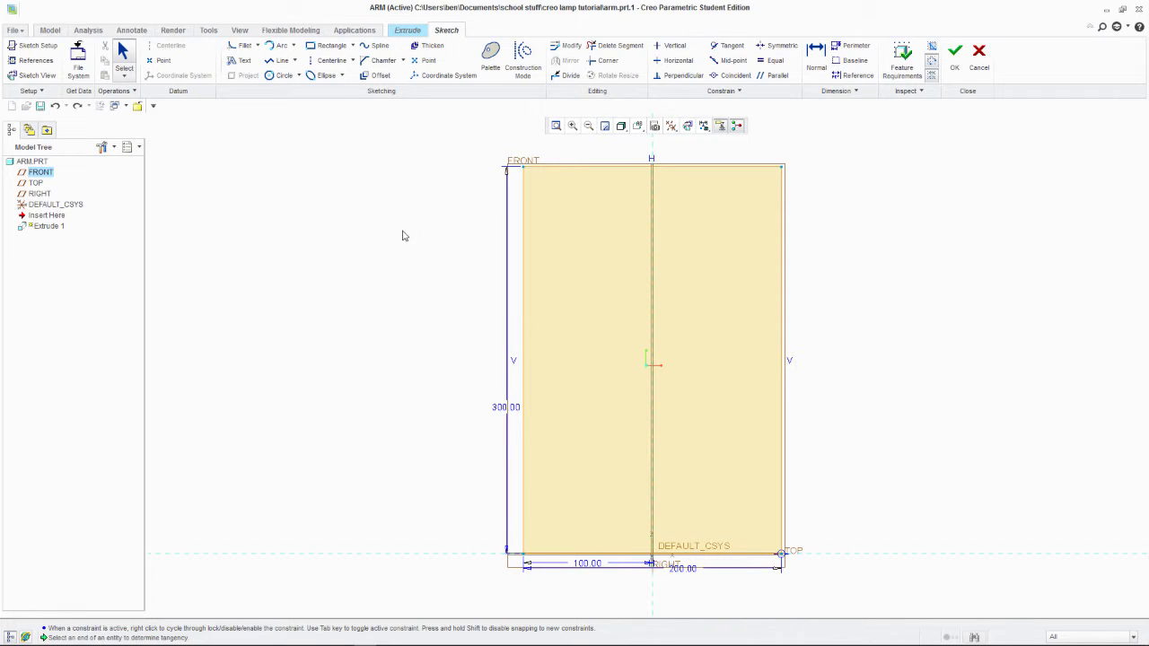
# - Sketch a three-point arc of about 217 mm radius from the rectangle's lower-left corner to its upper-right corner, bowing past the left edge
pyautogui.click(281, 46)
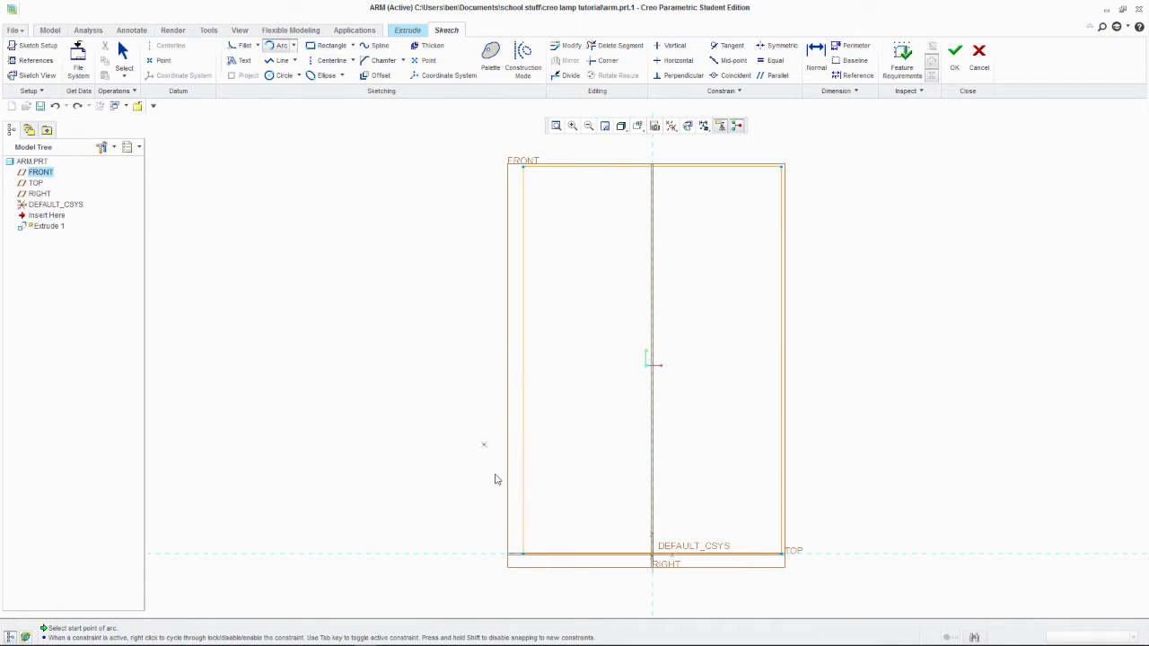
pyautogui.click(523, 552)
pyautogui.click(780, 170)
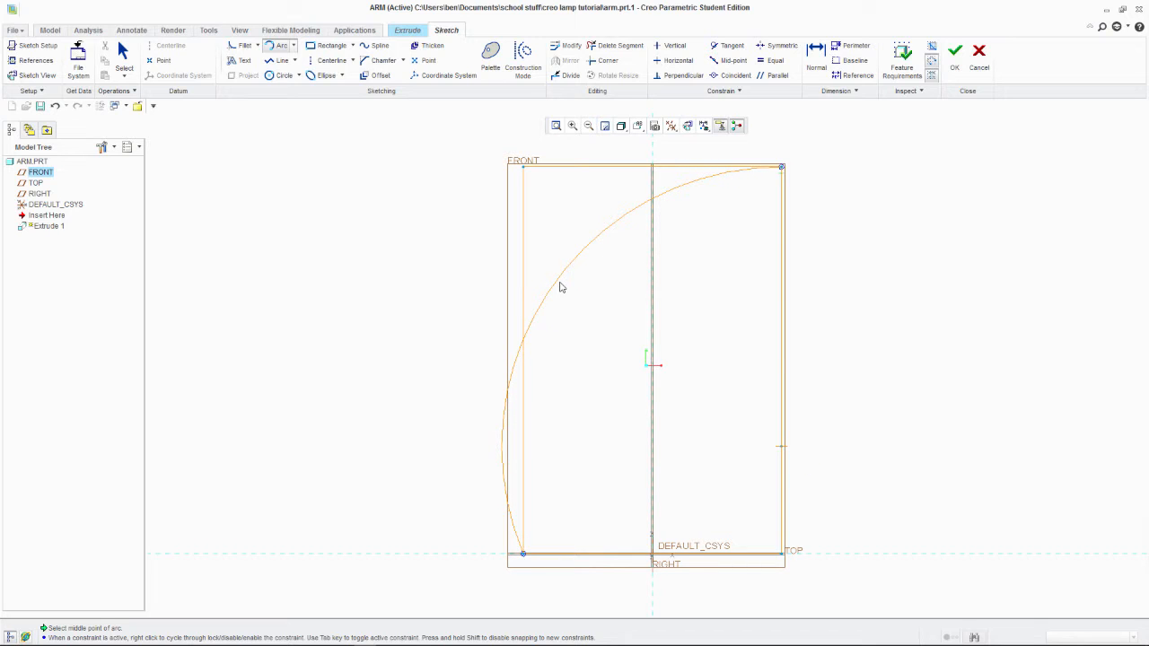
pyautogui.click(559, 287)
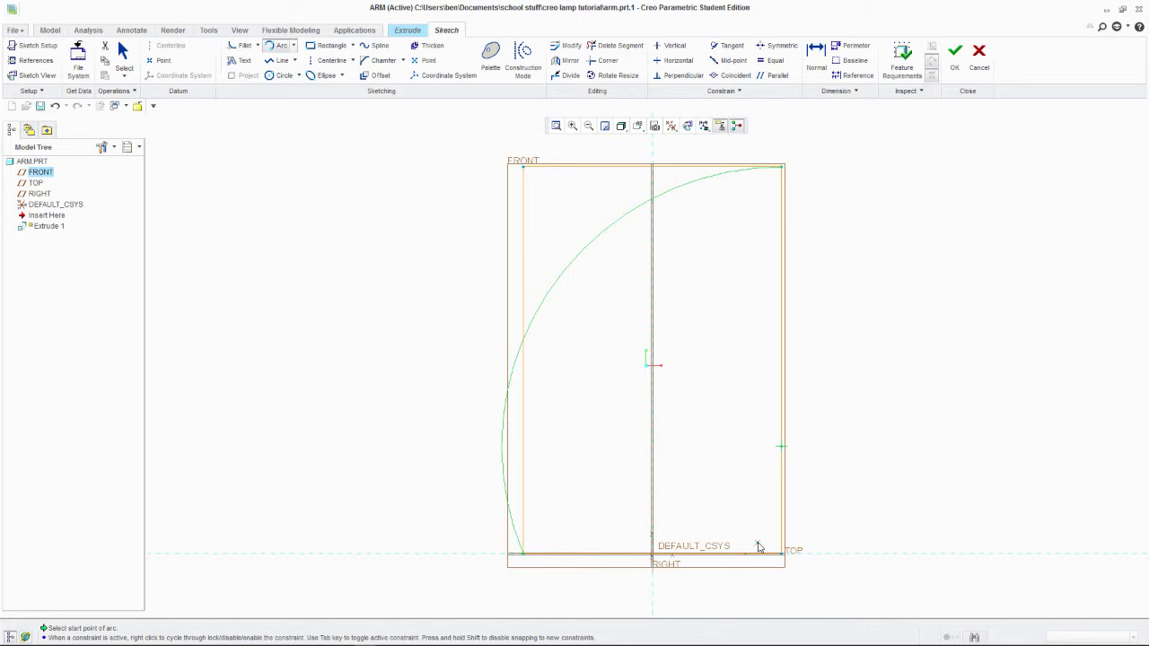
pyautogui.middleClick(434, 333)
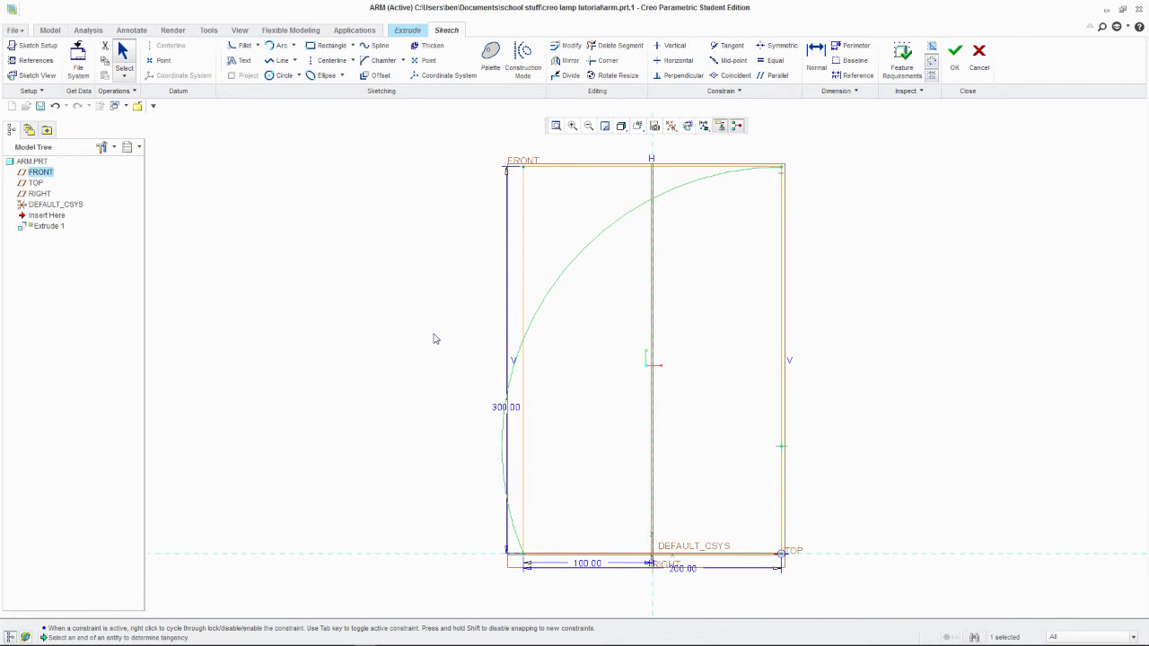
# - Delete all four sides of the construction rectangle, leaving only the arc in the sketch
pyautogui.click(526, 217)
pyautogui.press('Delete')
pyautogui.click(608, 168)
pyautogui.press('Delete')
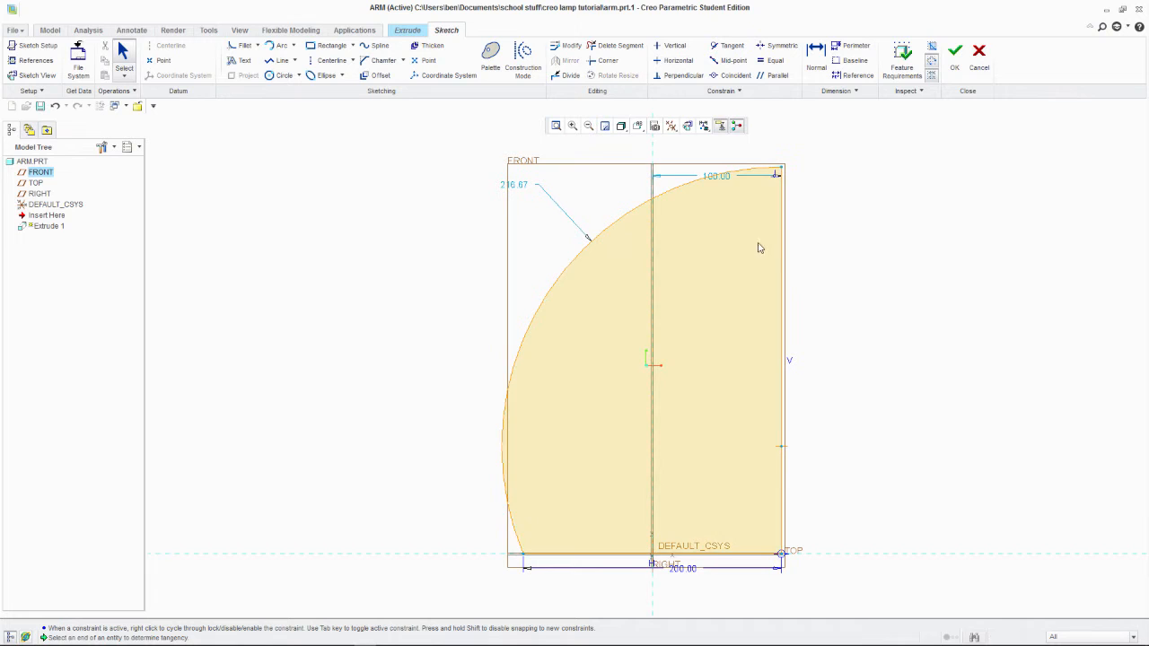
pyautogui.click(782, 252)
pyautogui.press('Delete')
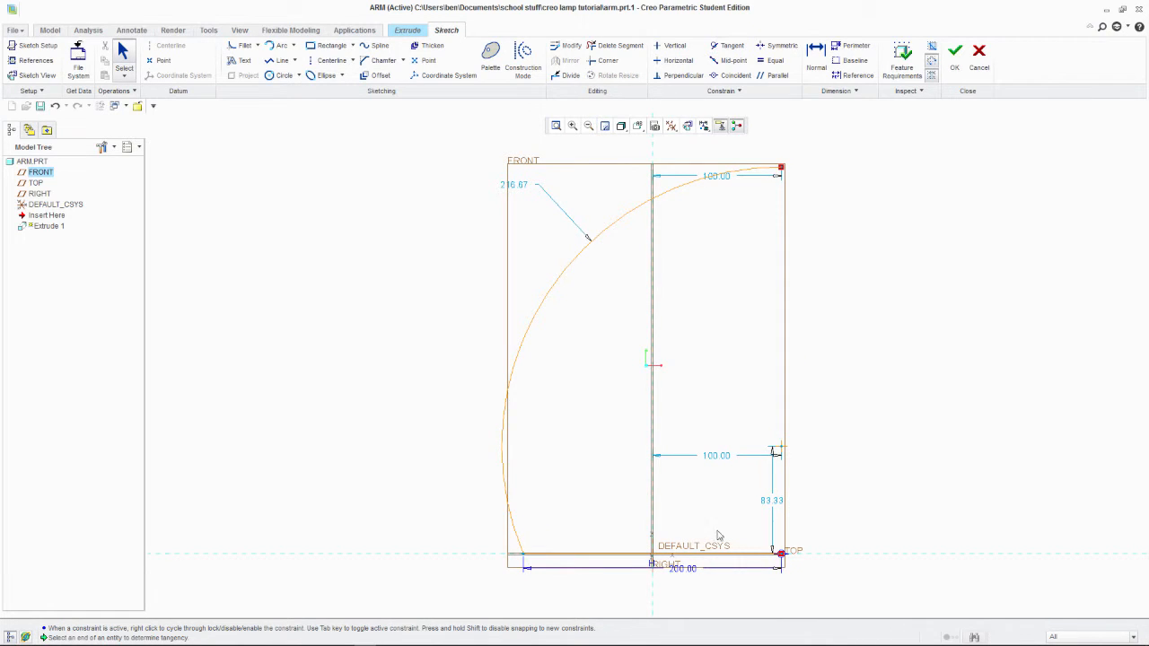
pyautogui.click(731, 555)
pyautogui.press('Delete')
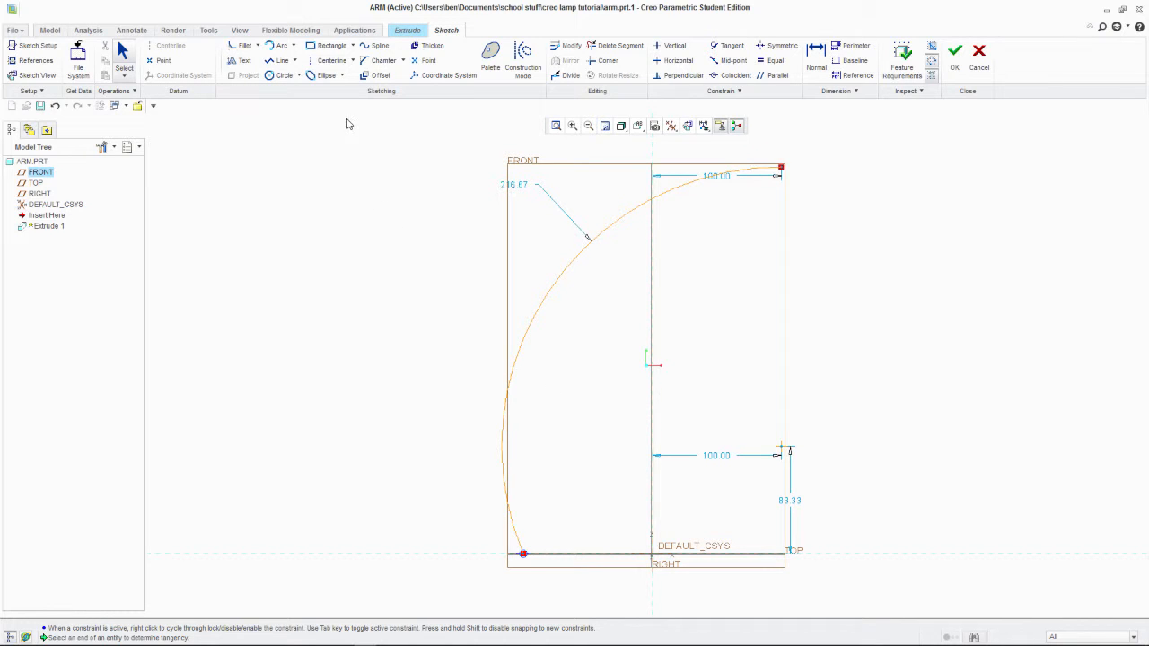
# - Offset the arc outward by 4.5 mm to form the arm's second edge
pyautogui.click(365, 76)
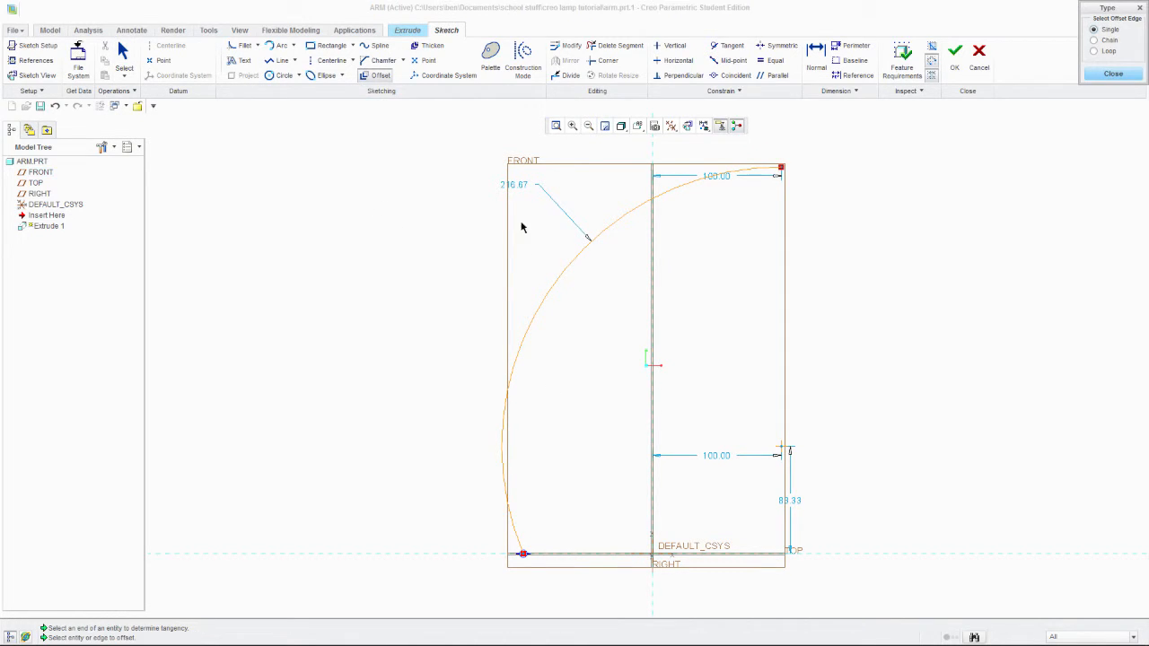
pyautogui.click(554, 280)
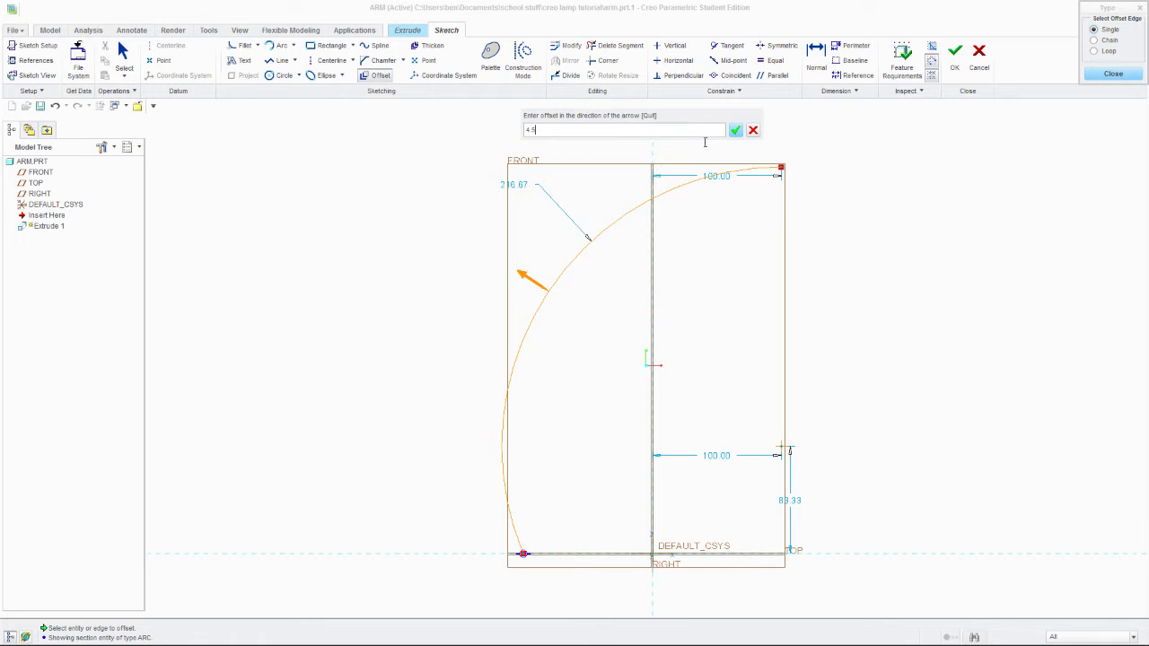
pyautogui.click(735, 131)
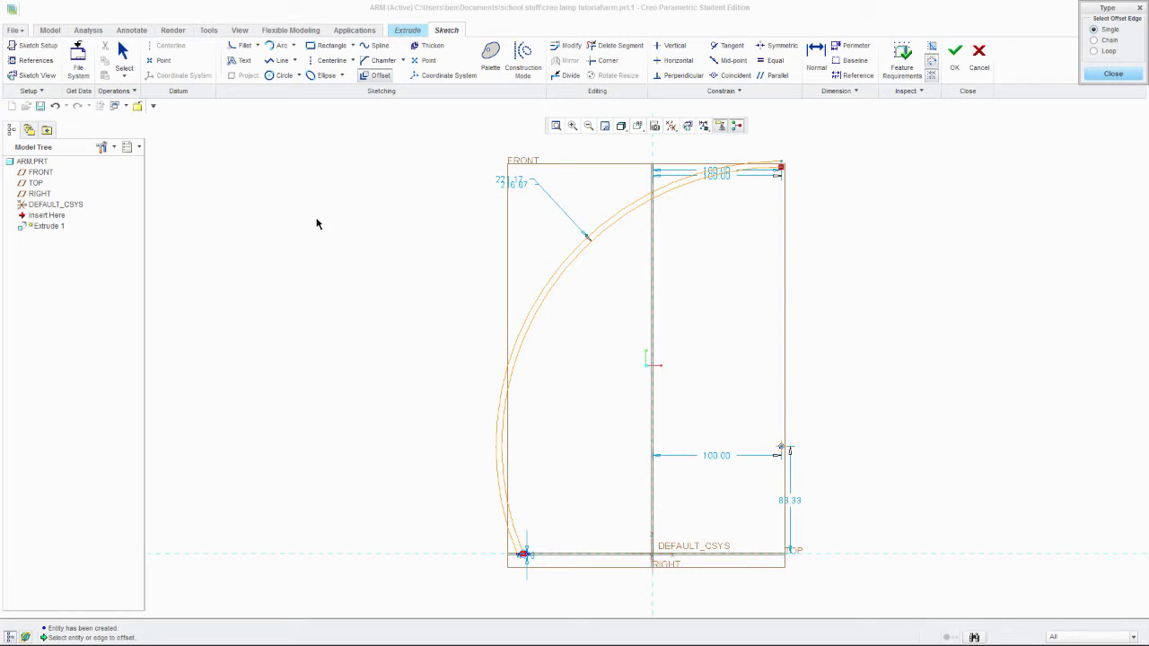
# - Close both ends of the two arcs with straight lines, running the lower one along the horizontal reference to the outer arc
pyautogui.click(280, 60)
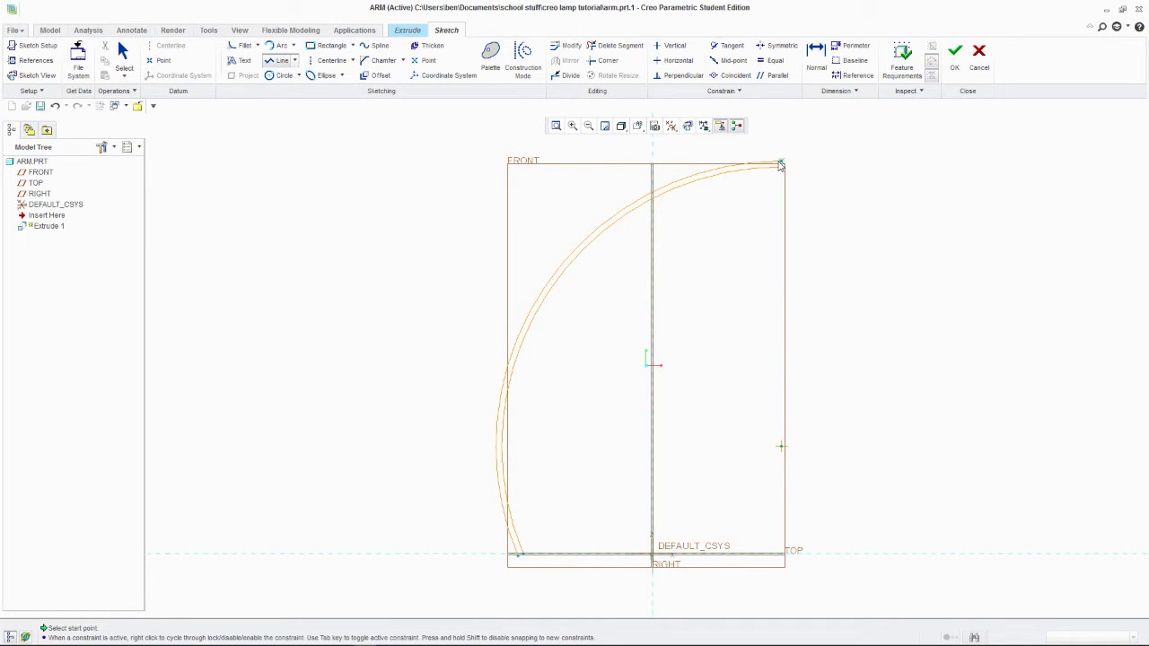
pyautogui.middleClick(754, 217)
pyautogui.scroll(-3, 494, 539)
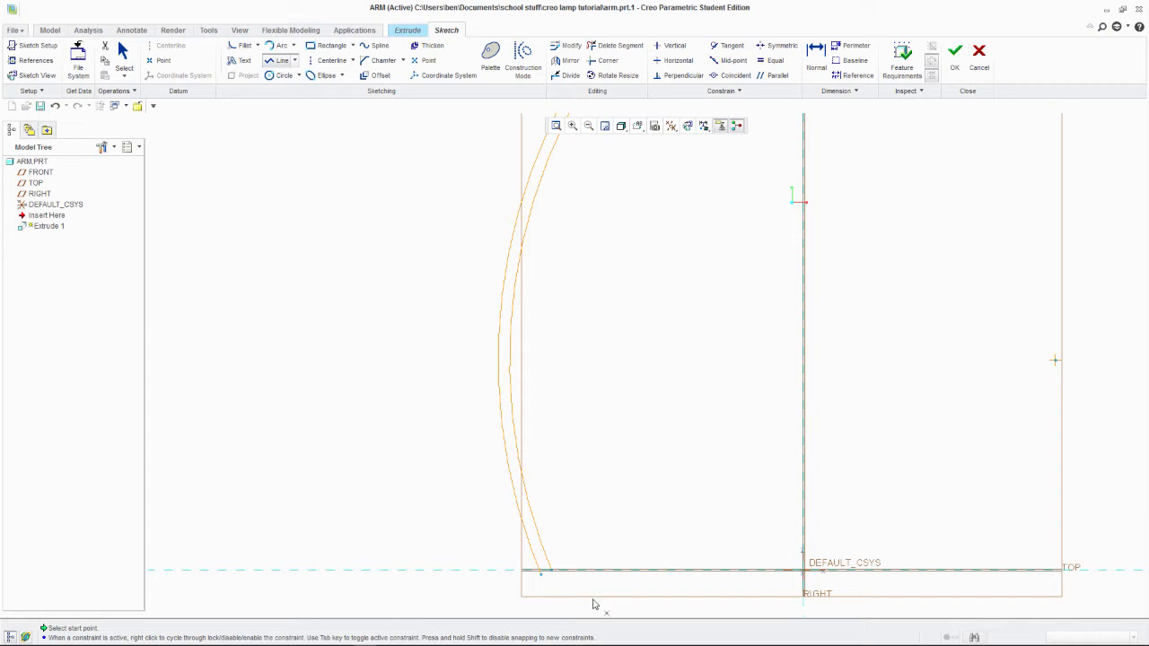
pyautogui.scroll(-4, 552, 579)
pyautogui.scroll(4, 552, 573)
pyautogui.scroll(-4, 551, 569)
pyautogui.scroll(4, 552, 566)
pyautogui.scroll(-5, 552, 566)
pyautogui.scroll(-2, 552, 566)
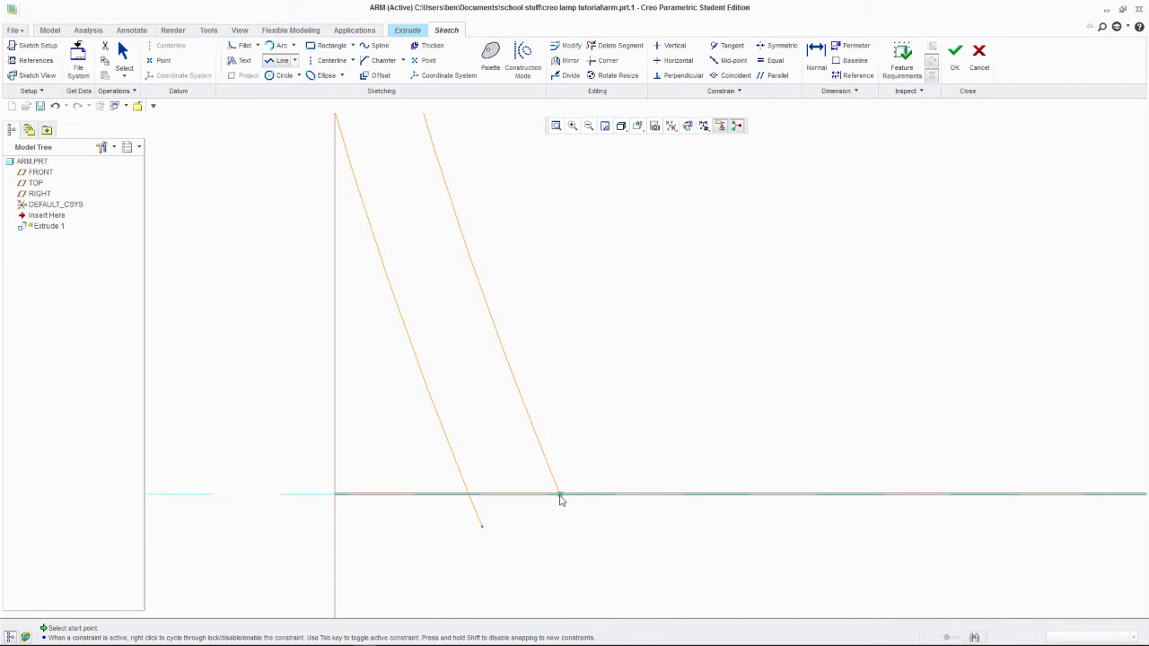
pyautogui.click(560, 496)
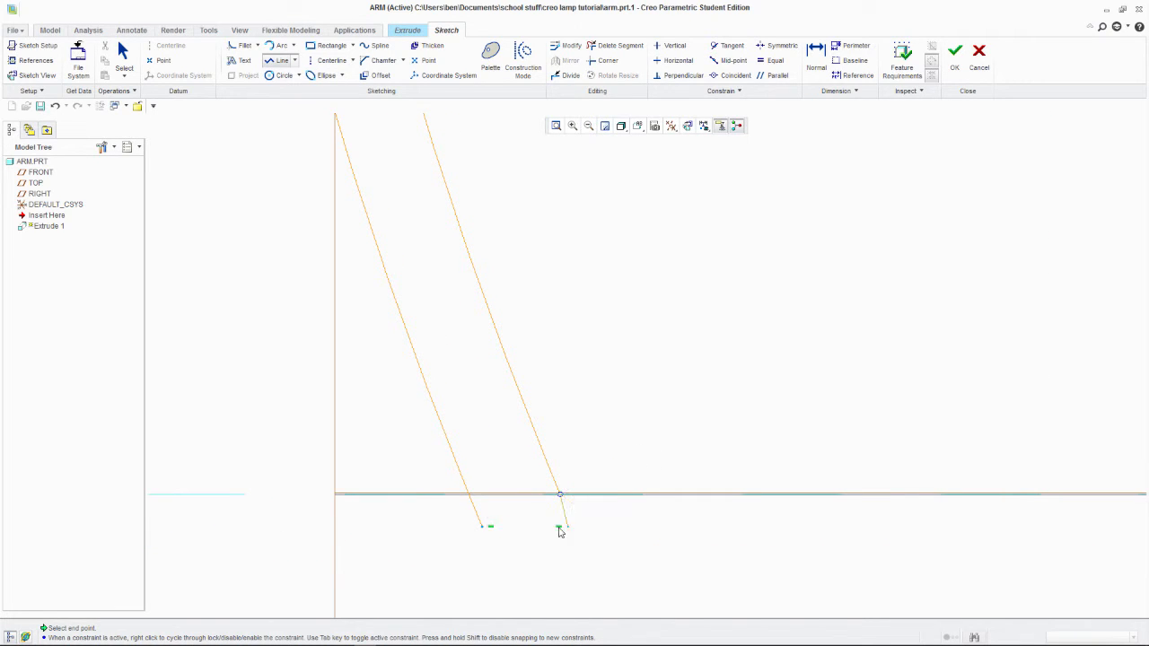
pyautogui.click(469, 496)
pyautogui.middleClick(502, 505)
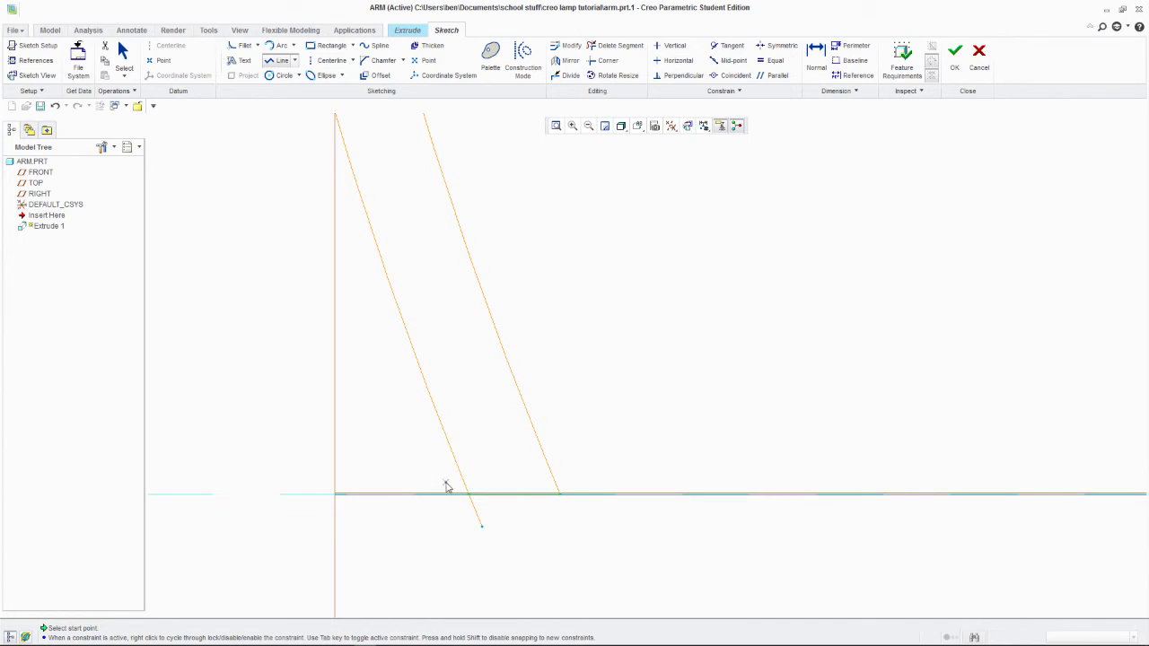
# - Trim the outer arc's overhang below the horizontal reference and finish the sketch
pyautogui.click(599, 49)
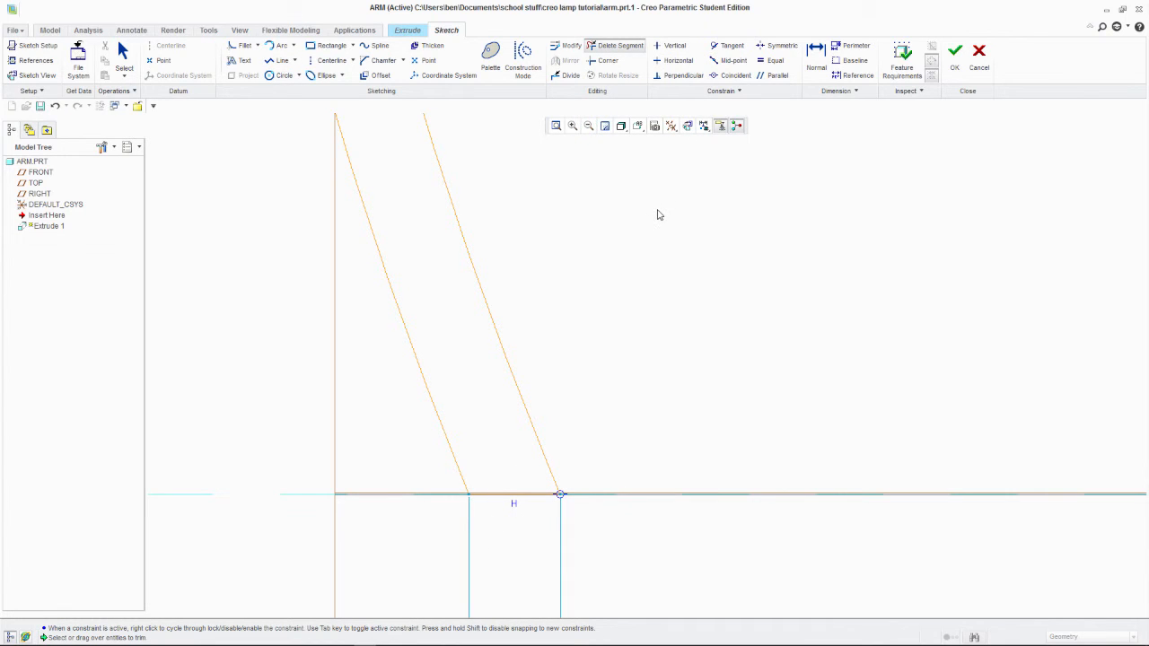
pyautogui.click(556, 125)
pyautogui.middleClick(707, 286)
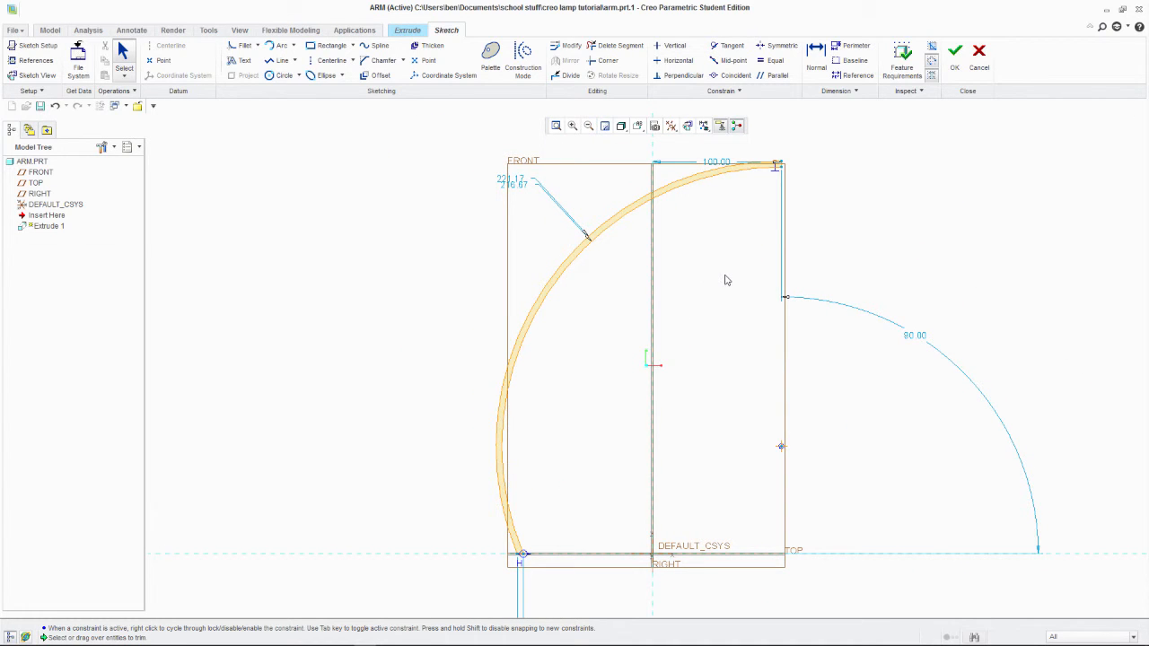
pyautogui.click(954, 51)
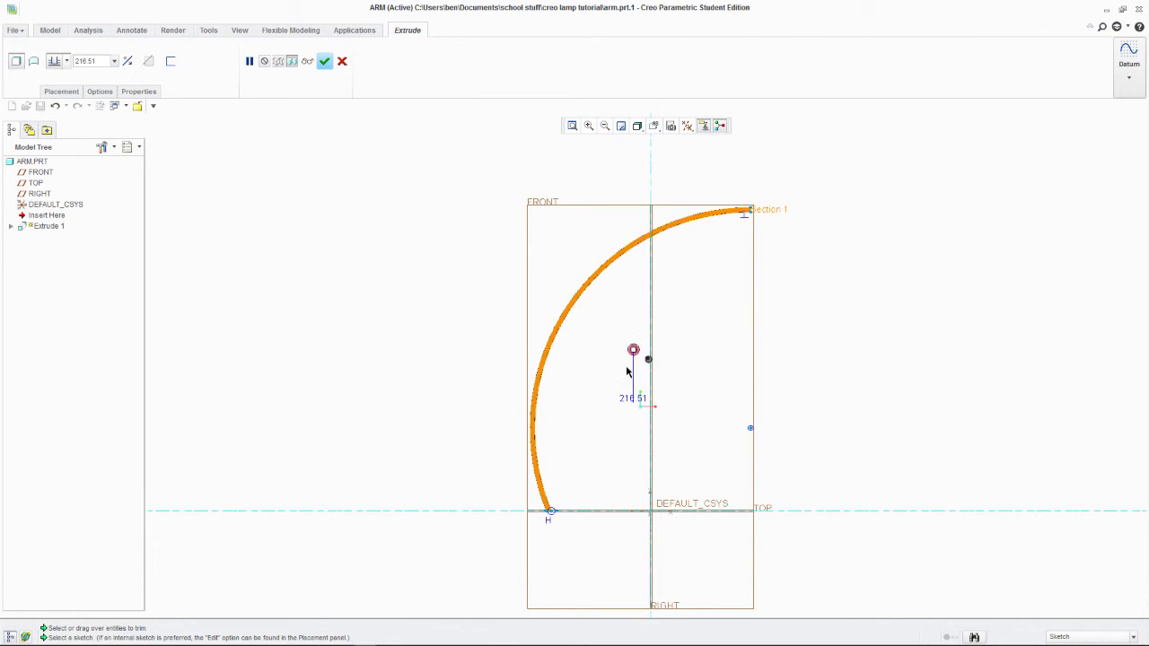
# - Extrude the curved arm profile to a depth of 30 mm and complete the feature
pyautogui.scroll(-1, 606, 367)
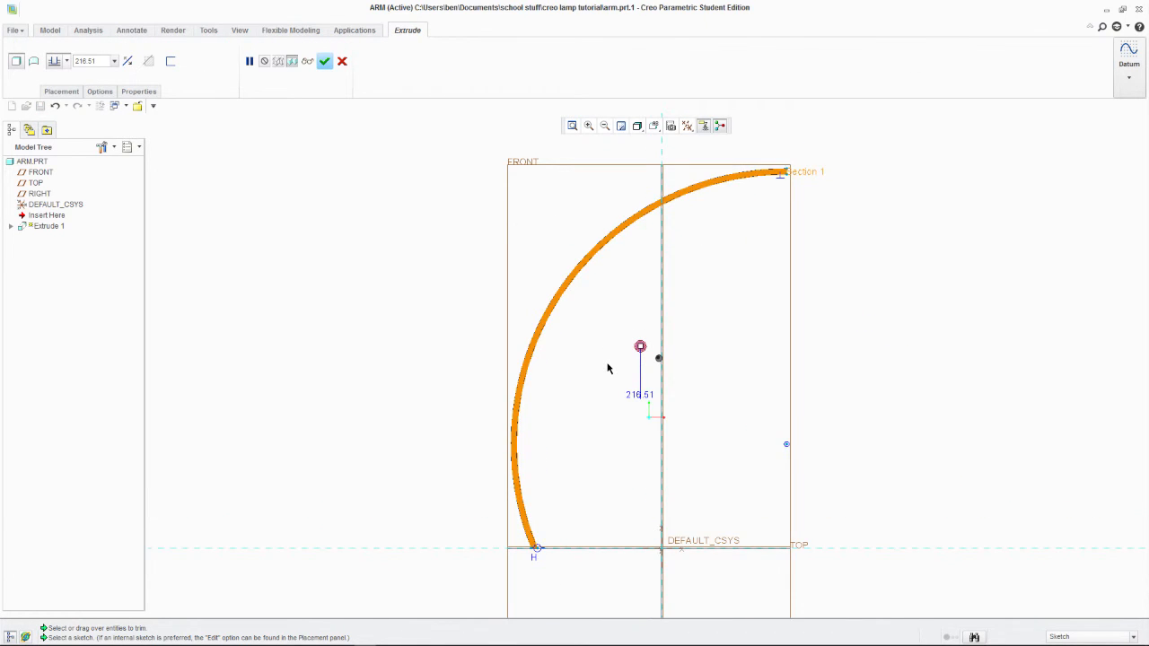
pyautogui.moveTo(609, 365); pyautogui.dragTo(687, 370, button='middle')
pyautogui.moveTo(691, 373)
pyautogui.mouseDown()
pyautogui.moveTo(635, 350)
pyautogui.moveTo(728, 412)
pyautogui.moveTo(943, 501)
pyautogui.moveTo(643, 402)
pyautogui.moveTo(507, 335)
pyautogui.moveTo(730, 423)
pyautogui.moveTo(643, 423)
pyautogui.moveTo(661, 423)
pyautogui.mouseUp()
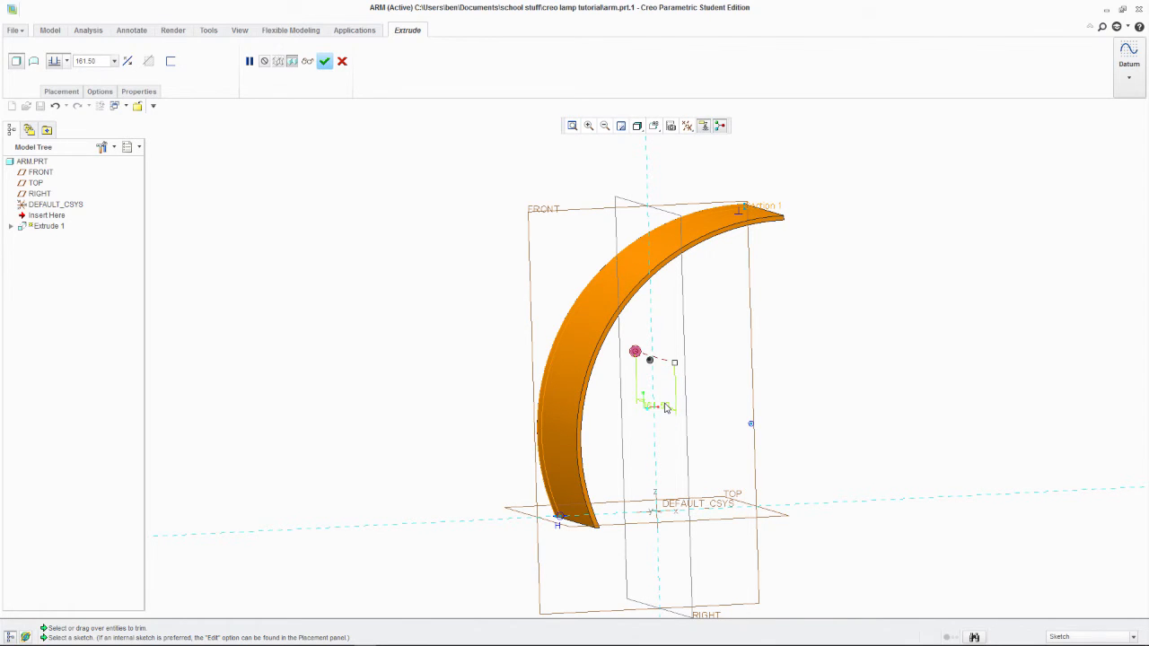
pyautogui.write('3')
pyautogui.write('0')
pyautogui.press('Return')
pyautogui.moveTo(446, 351); pyautogui.dragTo(516, 375, button='middle')
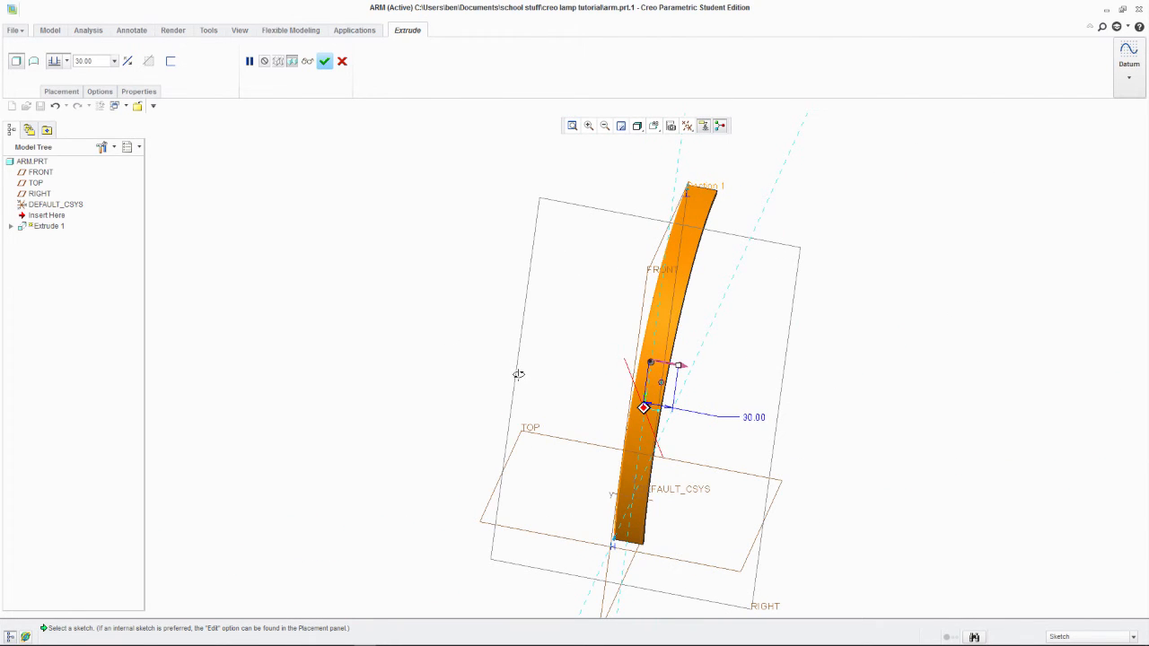
pyautogui.moveTo(565, 255)
pyautogui.mouseDown(button='middle')
pyautogui.moveTo(554, 239)
pyautogui.moveTo(595, 236)
pyautogui.moveTo(583, 254)
pyautogui.moveTo(574, 241)
pyautogui.mouseUp(button='middle')
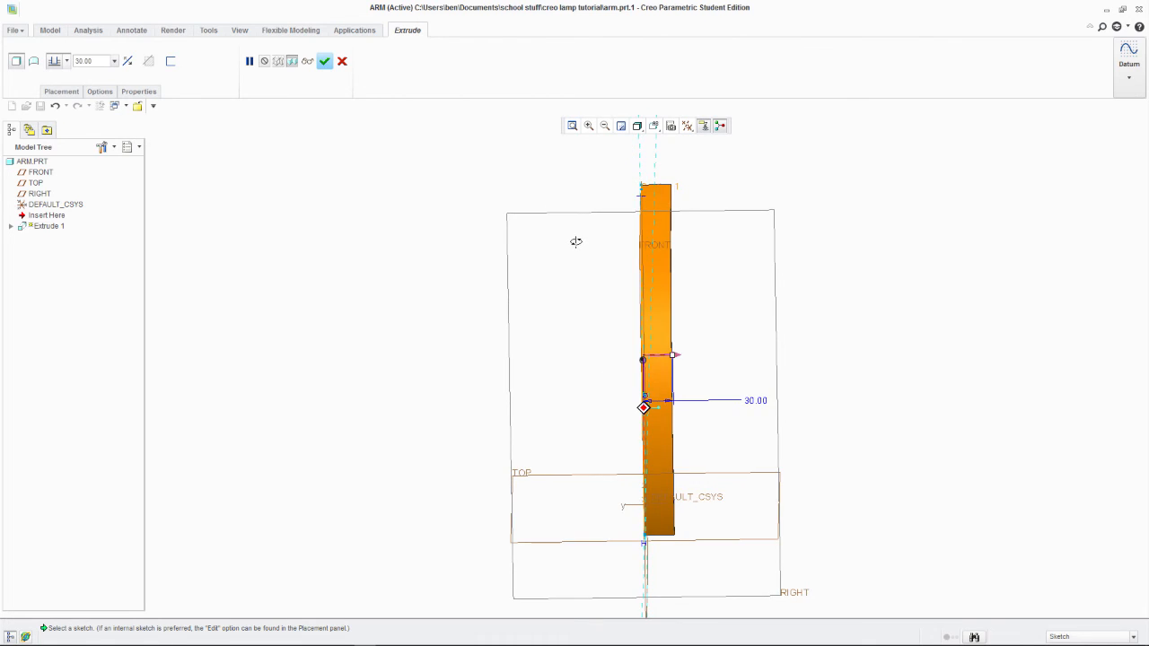
pyautogui.middleClick(575, 241)
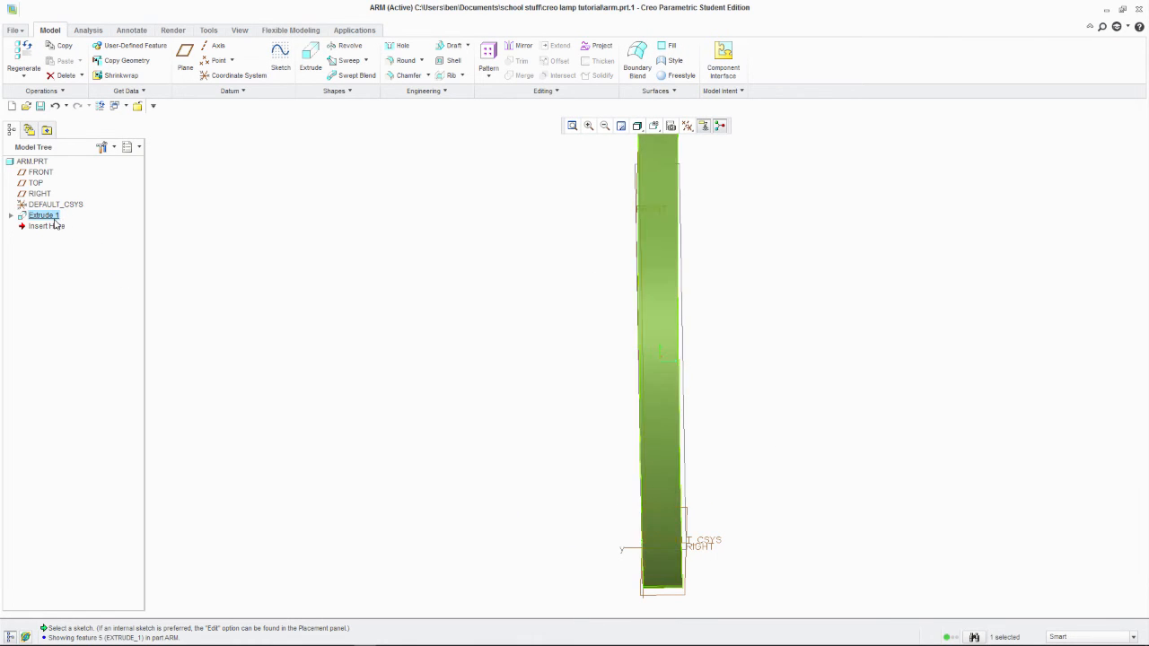
# - Redefine the arm's extrusion so its depth is split equally on both sides of the sketch plane
pyautogui.moveTo(716, 437); pyautogui.dragTo(664, 453, button='middle')
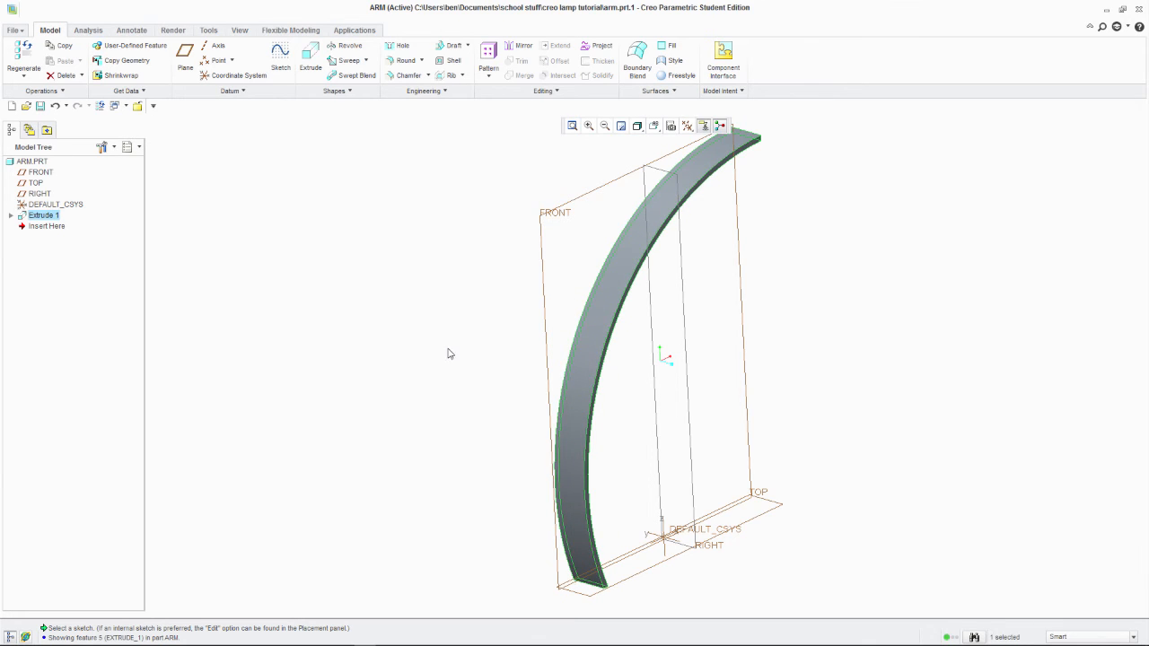
pyautogui.rightClick(41, 221)
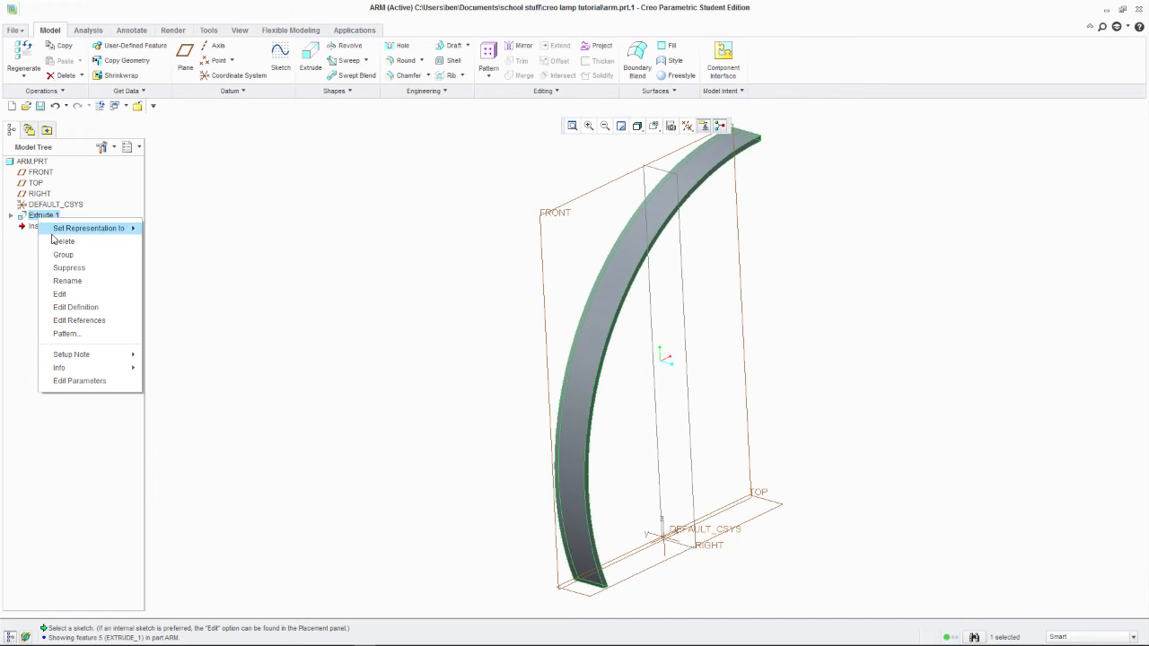
pyautogui.click(72, 308)
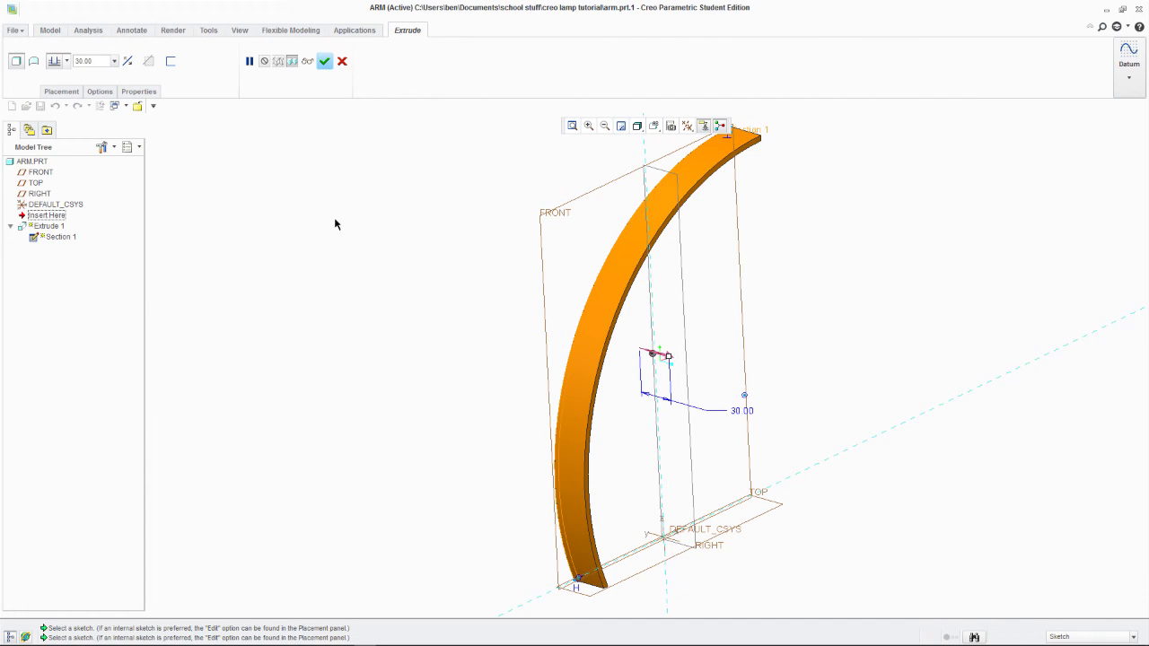
pyautogui.moveTo(418, 357)
pyautogui.mouseDown(button='middle')
pyautogui.moveTo(441, 343)
pyautogui.moveTo(461, 369)
pyautogui.mouseUp(button='middle')
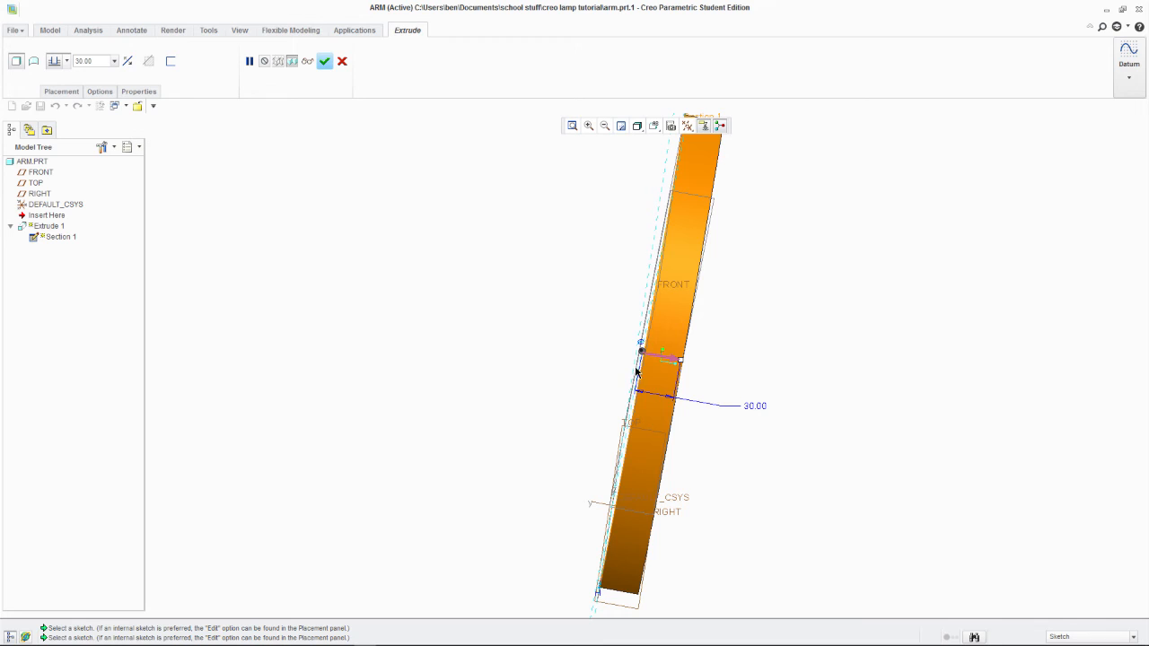
pyautogui.click(67, 62)
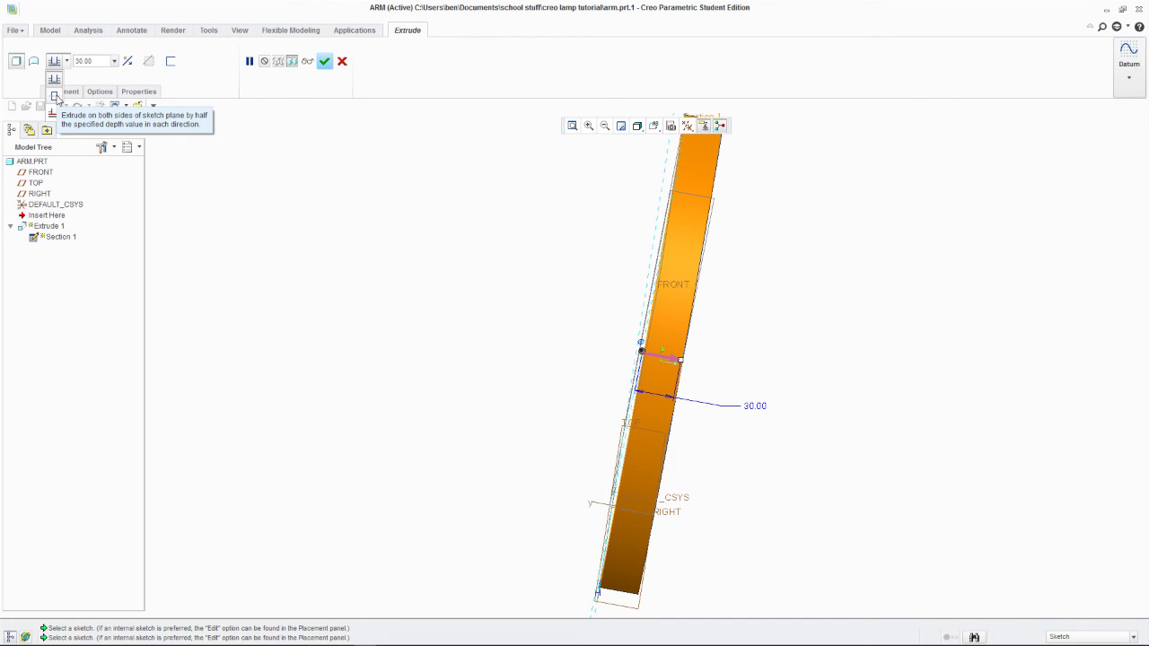
pyautogui.click(54, 95)
pyautogui.moveTo(533, 356); pyautogui.dragTo(536, 312, button='middle')
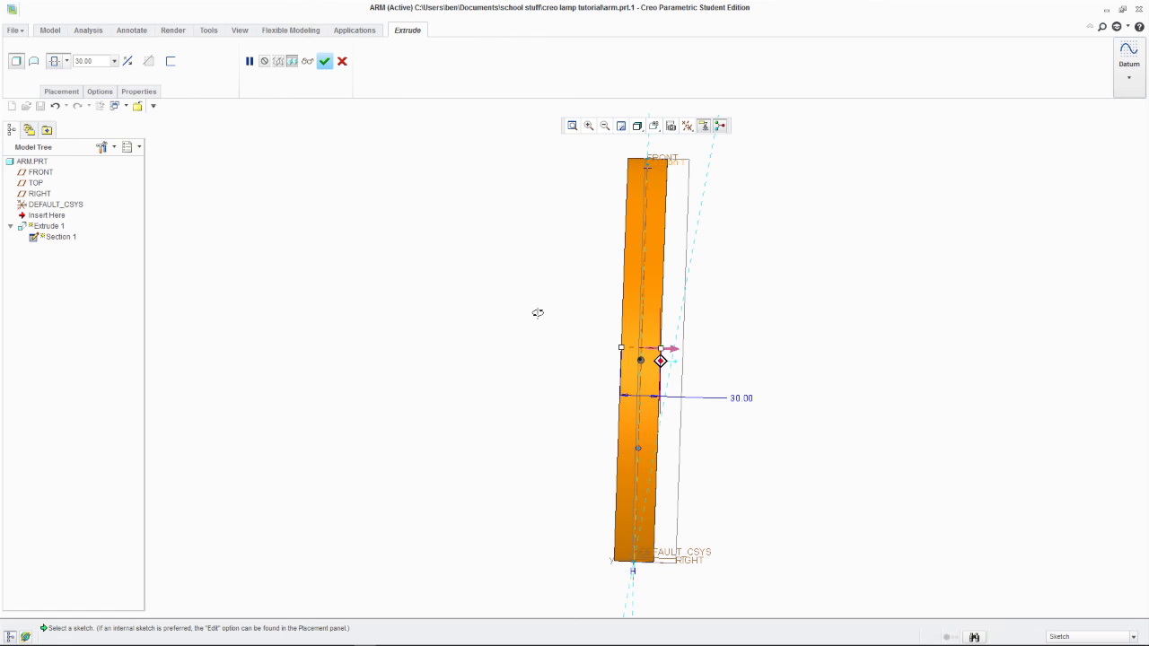
pyautogui.moveTo(537, 312); pyautogui.dragTo(476, 323, button='middle')
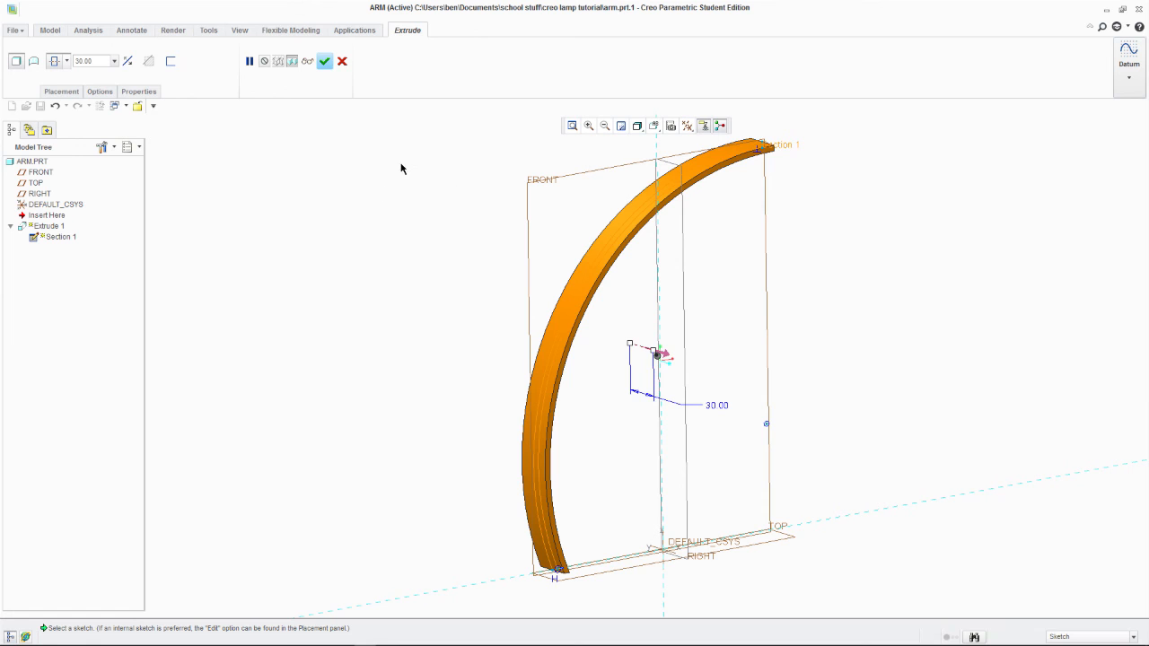
pyautogui.middleClick(370, 210)
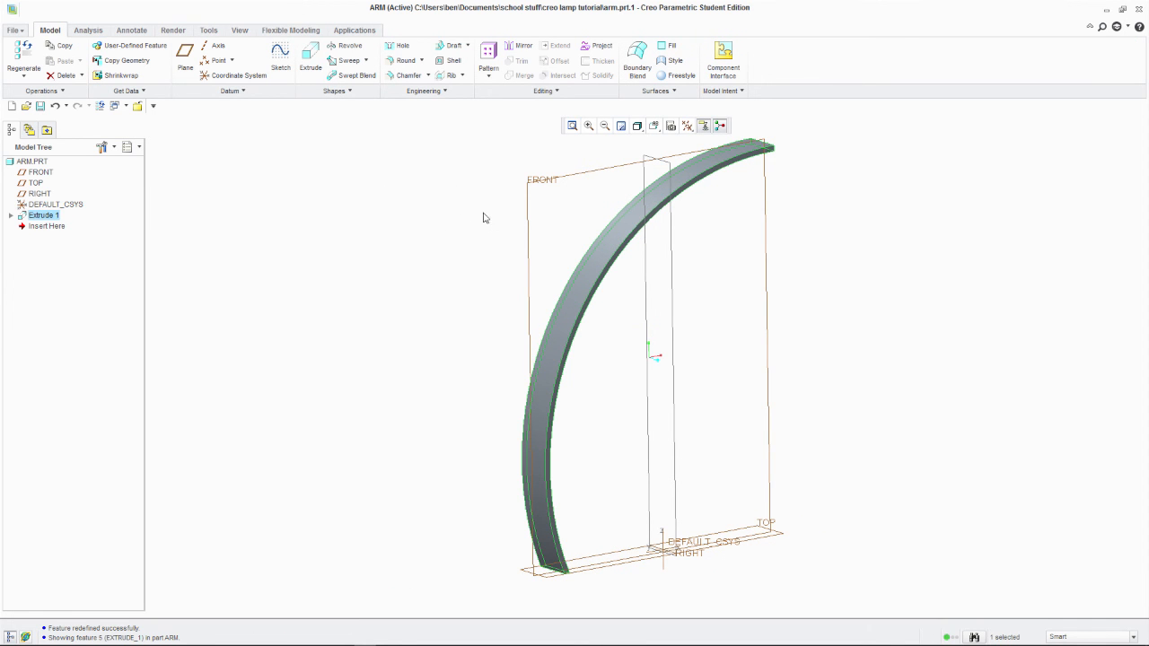